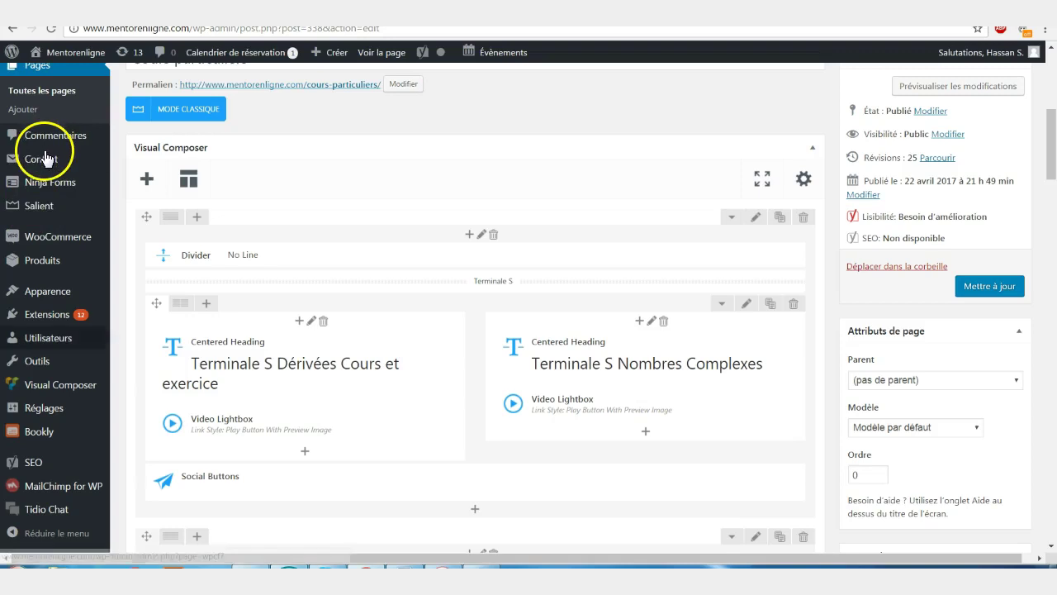
mouse_move(50, 158)
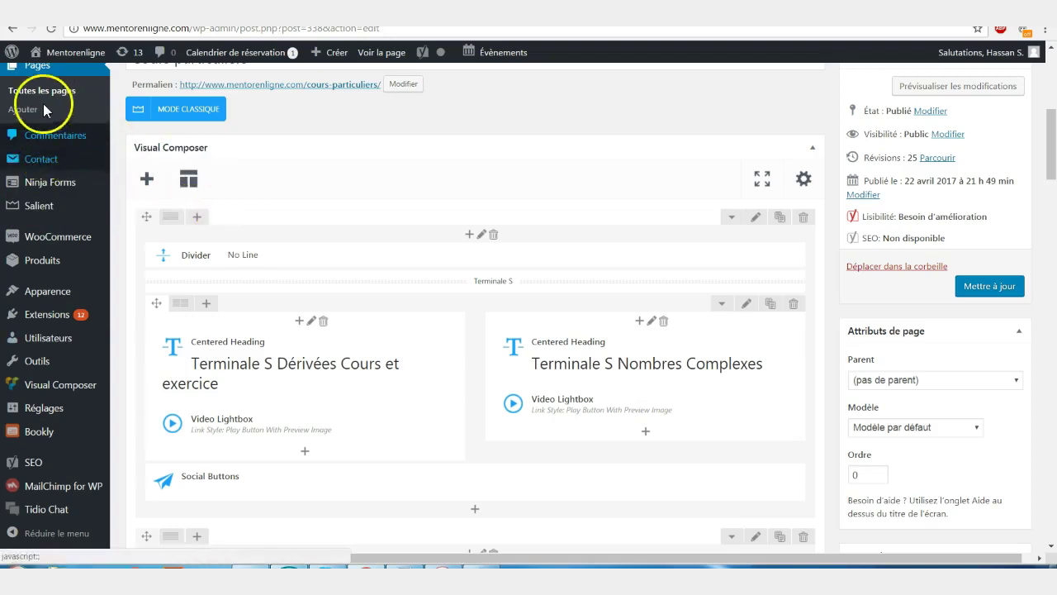
scroll(37, 82, up, 3)
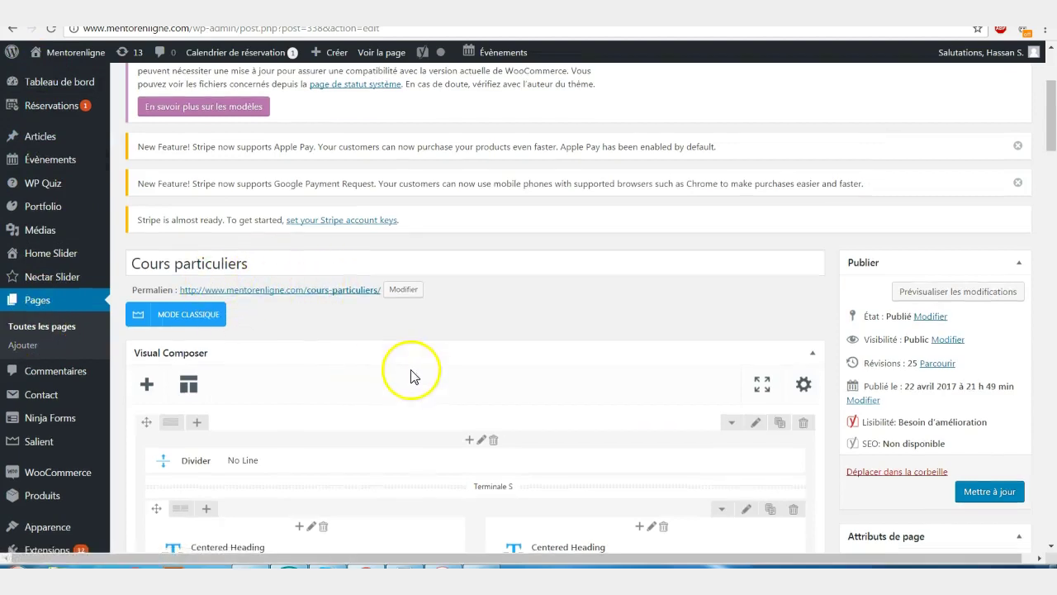
scroll(413, 373, down, 3)
scroll(390, 304, up, 1)
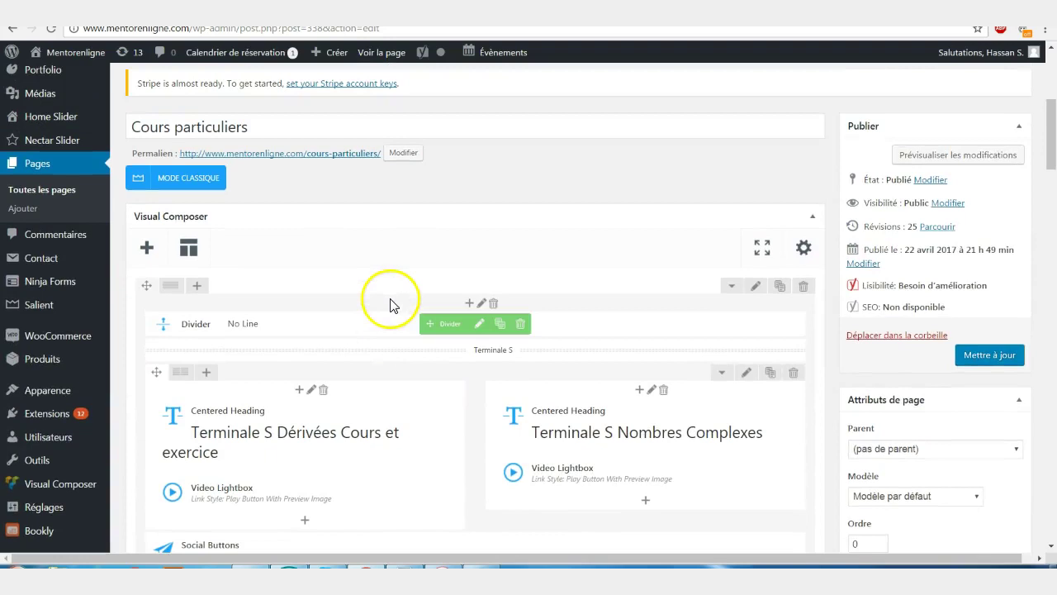
Step: View the page's shortcode content in classic mode and return to the page builder
click(190, 190)
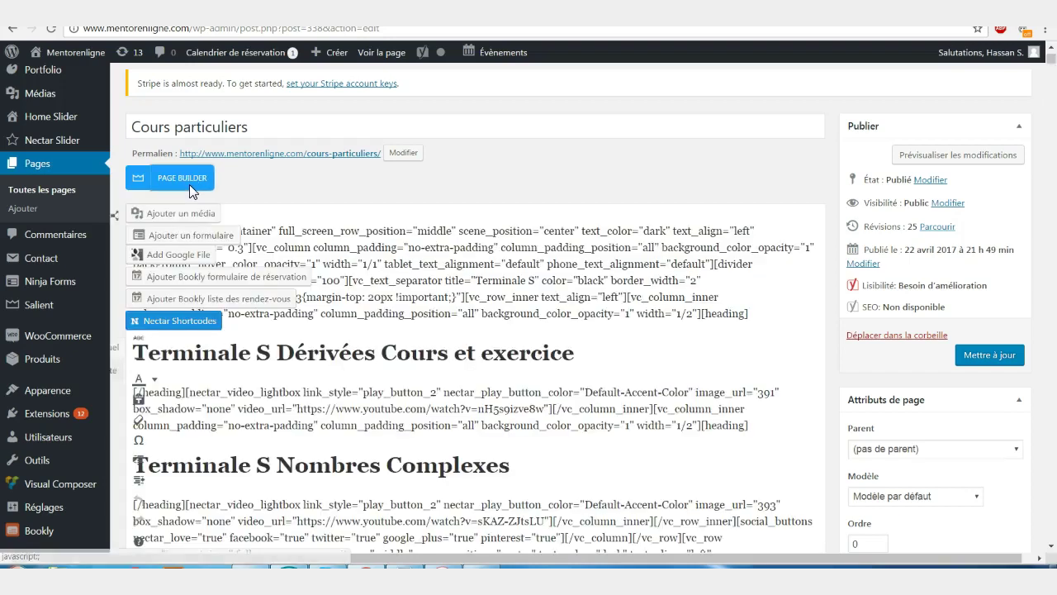
scroll(387, 376, down, 5)
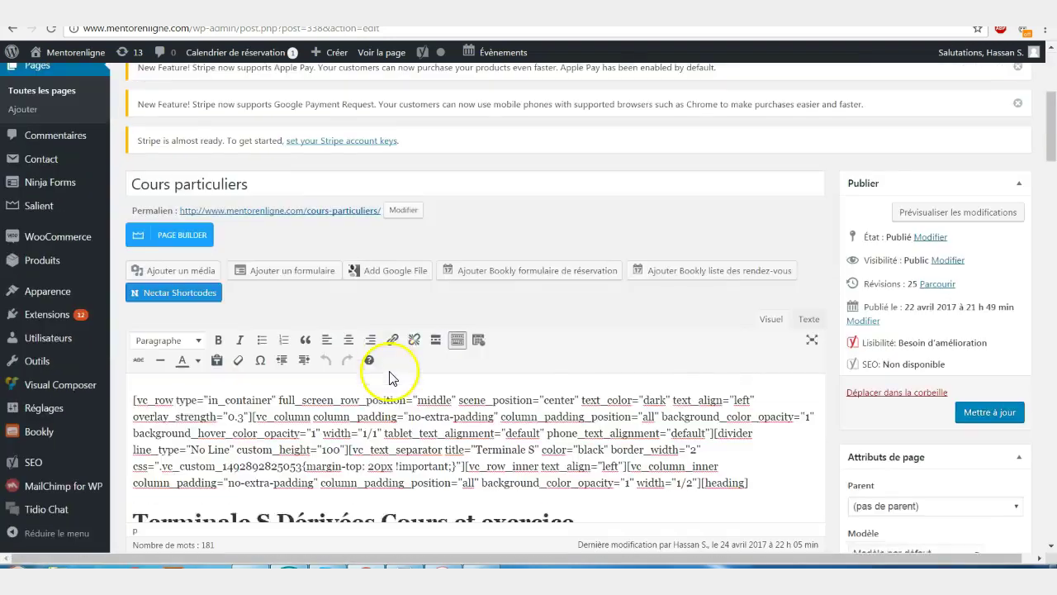
scroll(217, 202, up, 1)
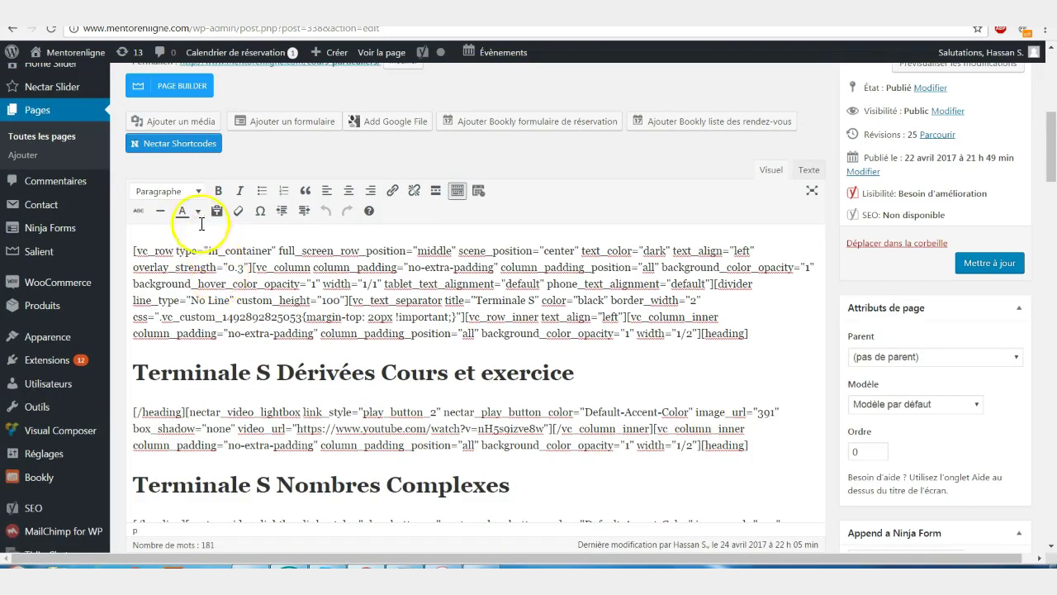
click(181, 120)
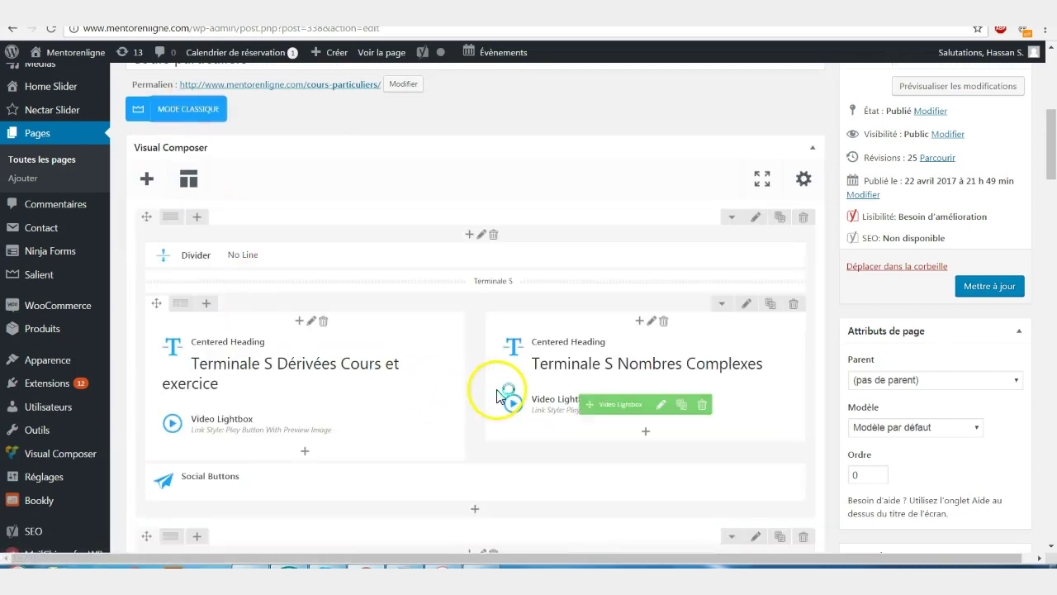
Step: Search the elements for "text" and add a Bloc de texte to the column containing the Terminale S separator
scroll(493, 400, down, 1)
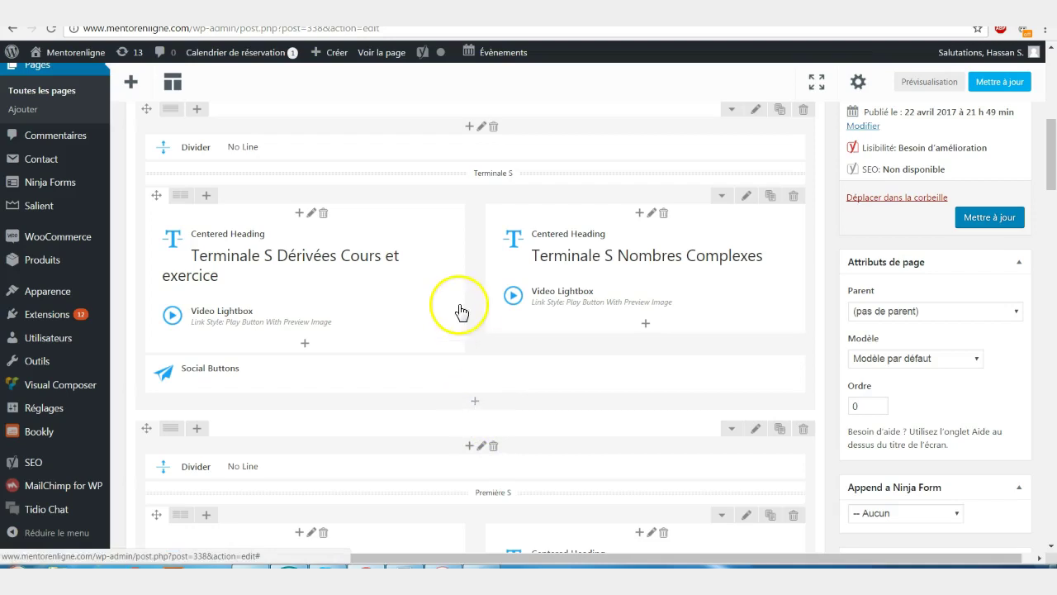
mouse_move(457, 271)
scroll(457, 271, up, 1)
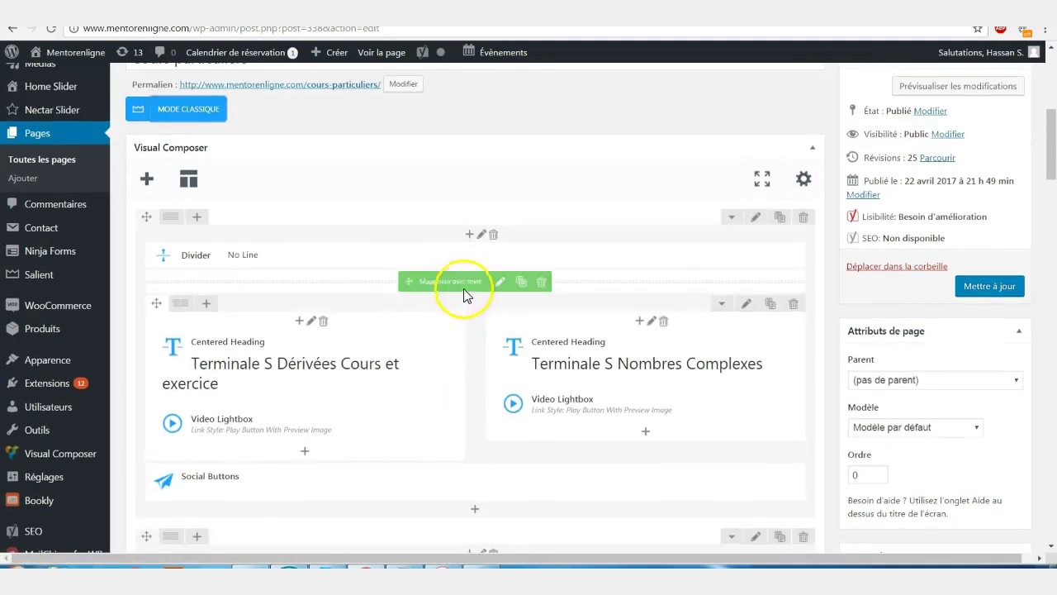
click(470, 236)
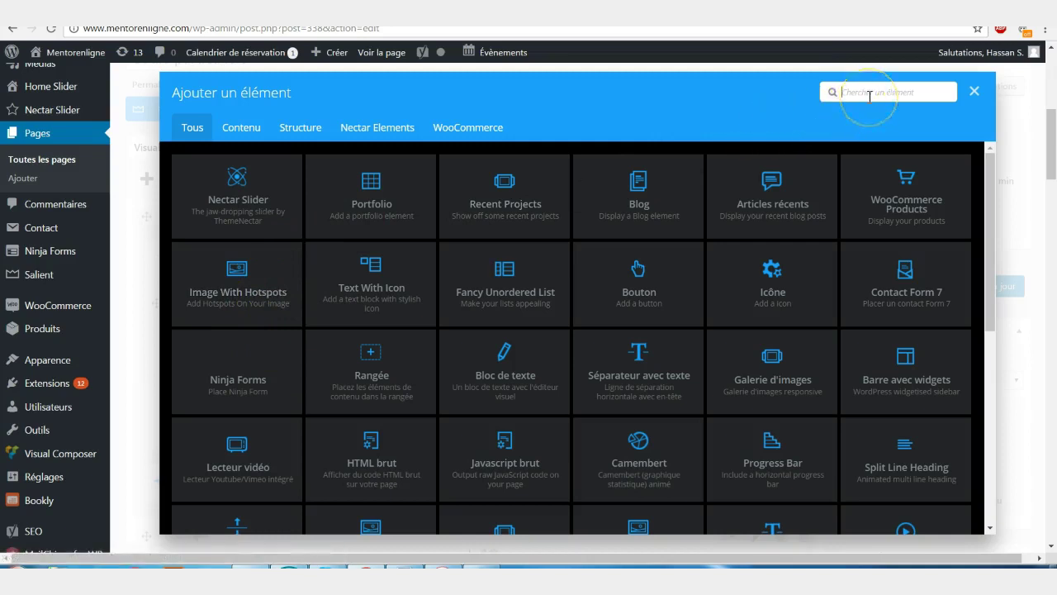
text(ext)
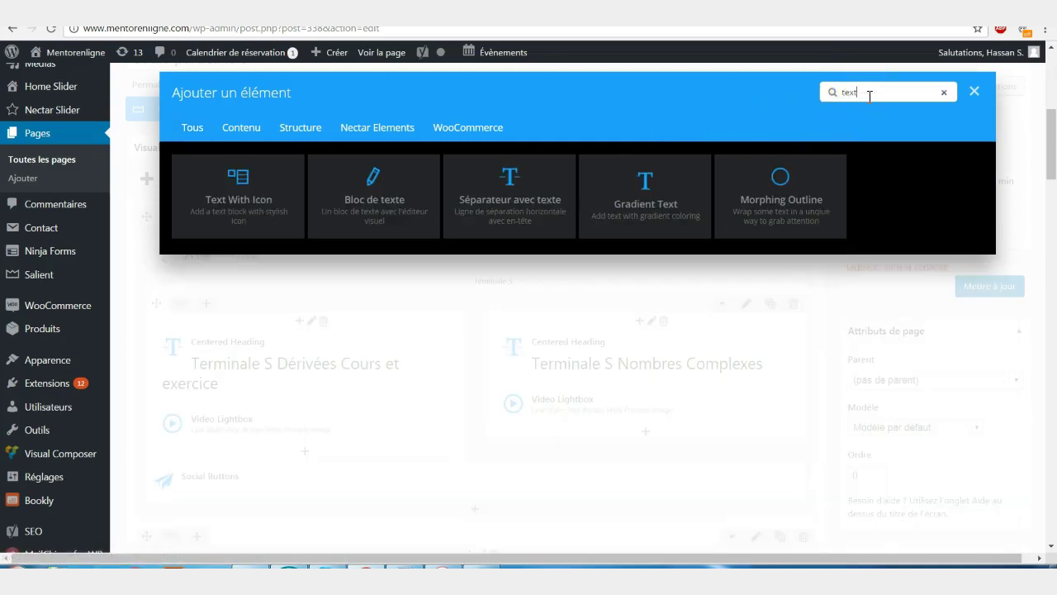
click(377, 203)
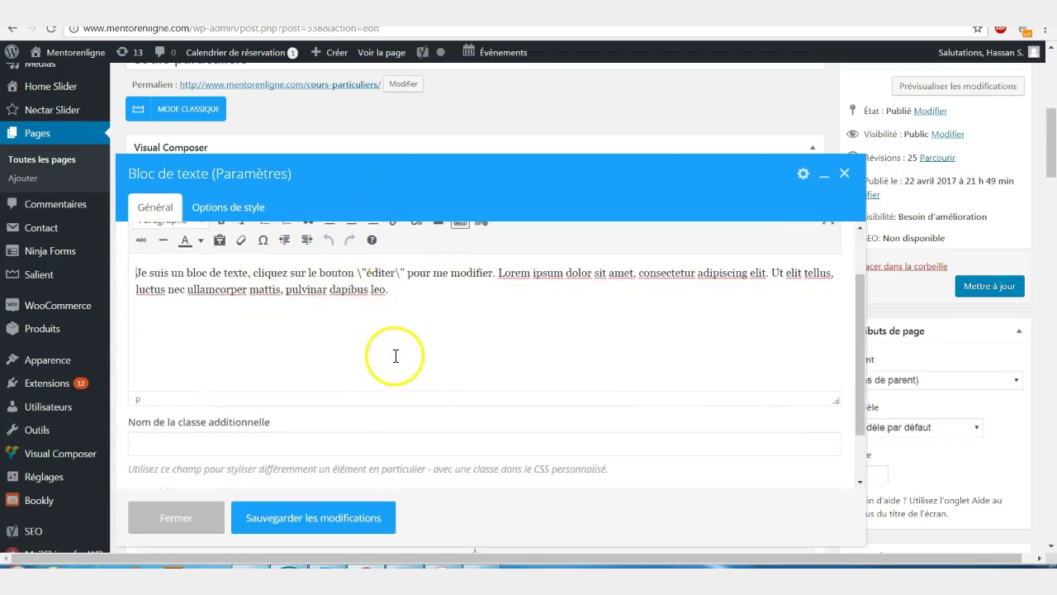
Step: Delete the text block's placeholder text and undo the deletion
drag(400, 358, 142, 342)
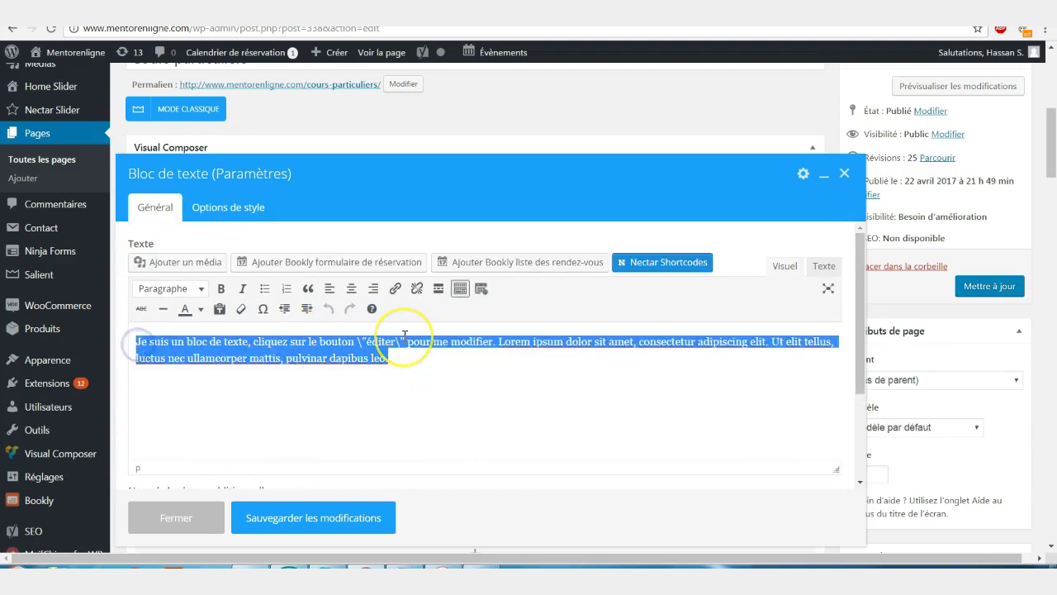
key(BackSpace)
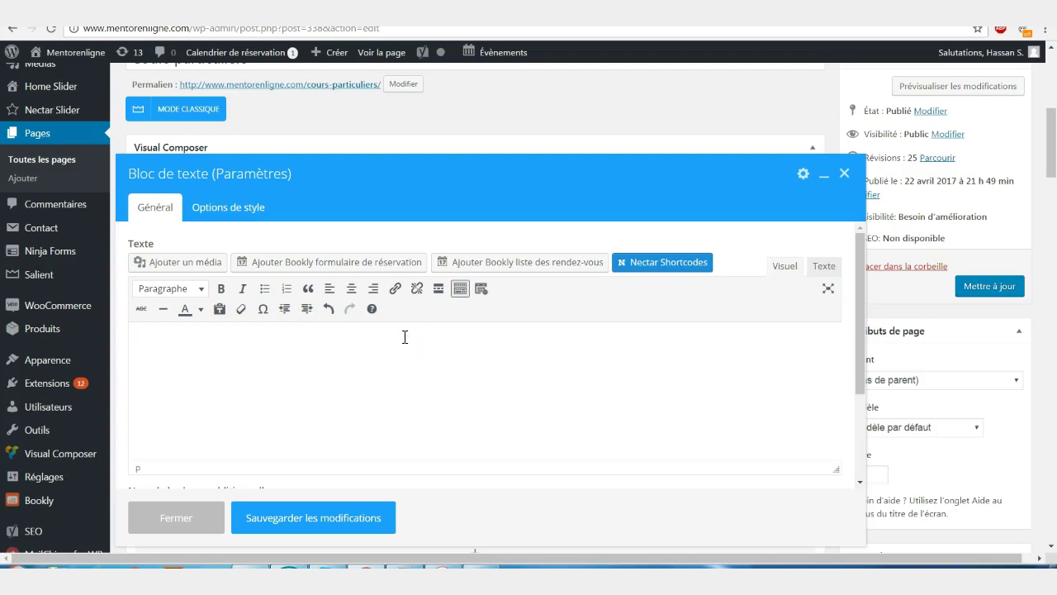
key(ctrl+z)
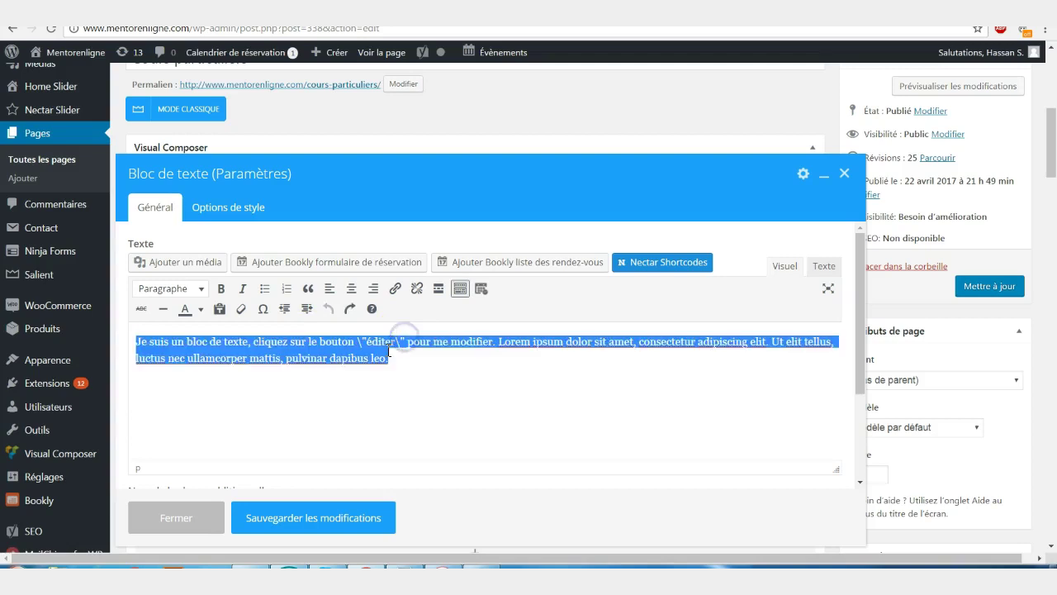
click(387, 350)
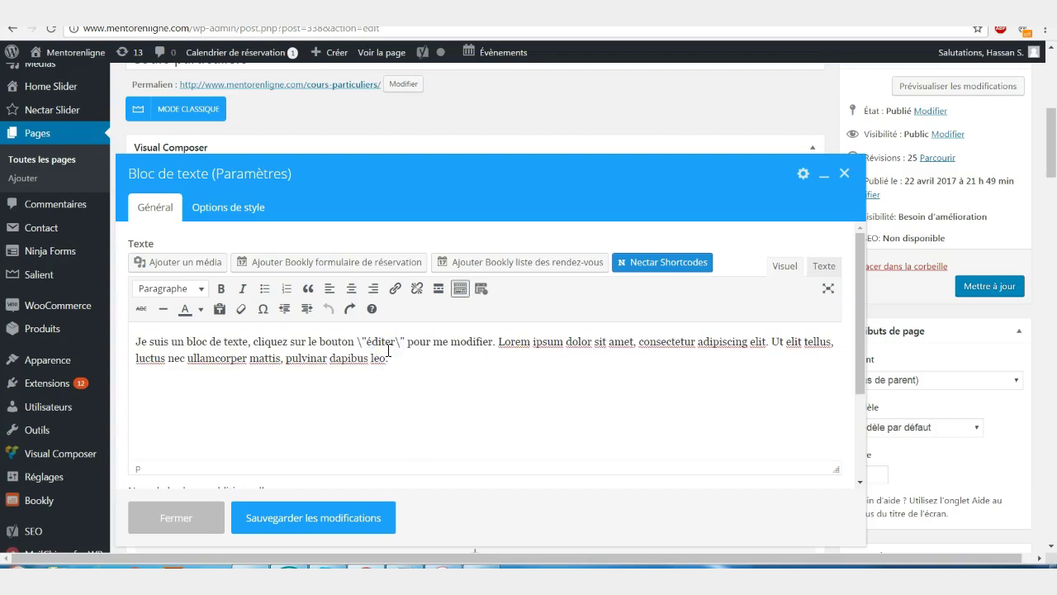
Step: Apply the Préformaté format to the placeholder paragraph in the text block
click(202, 289)
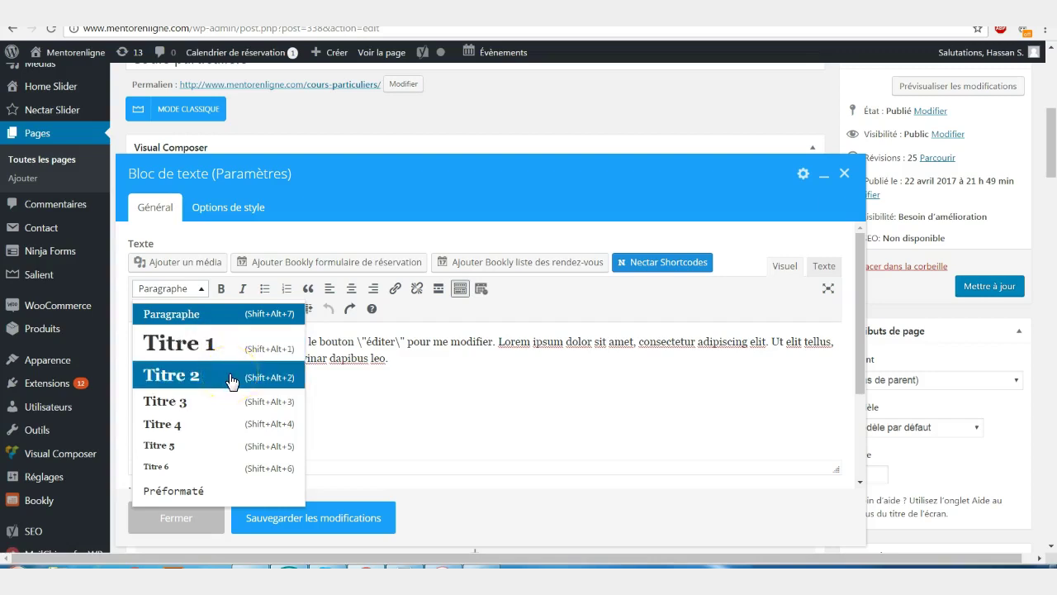
click(229, 490)
click(402, 360)
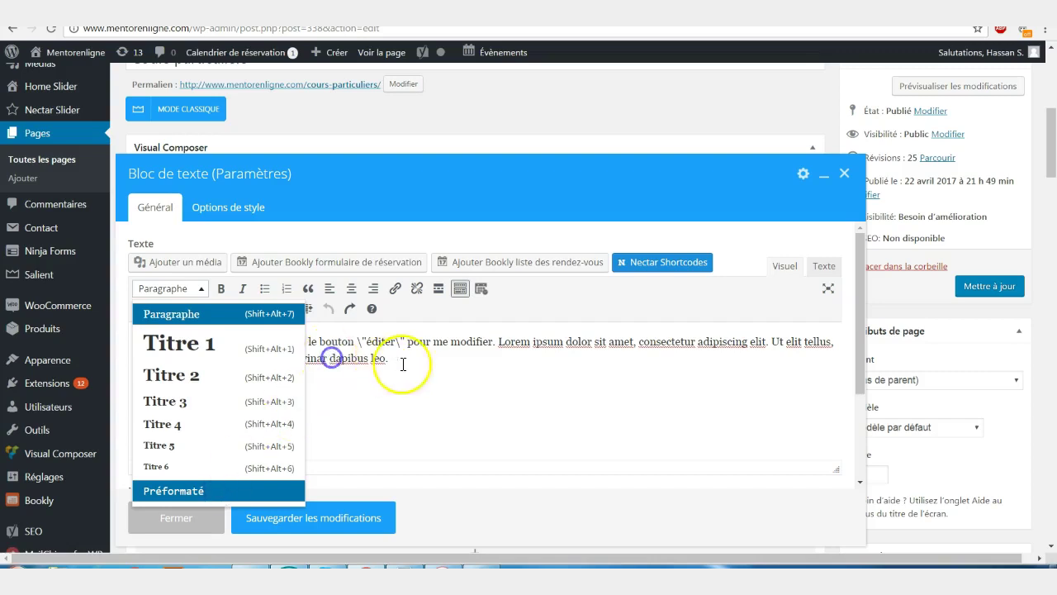
click(292, 342)
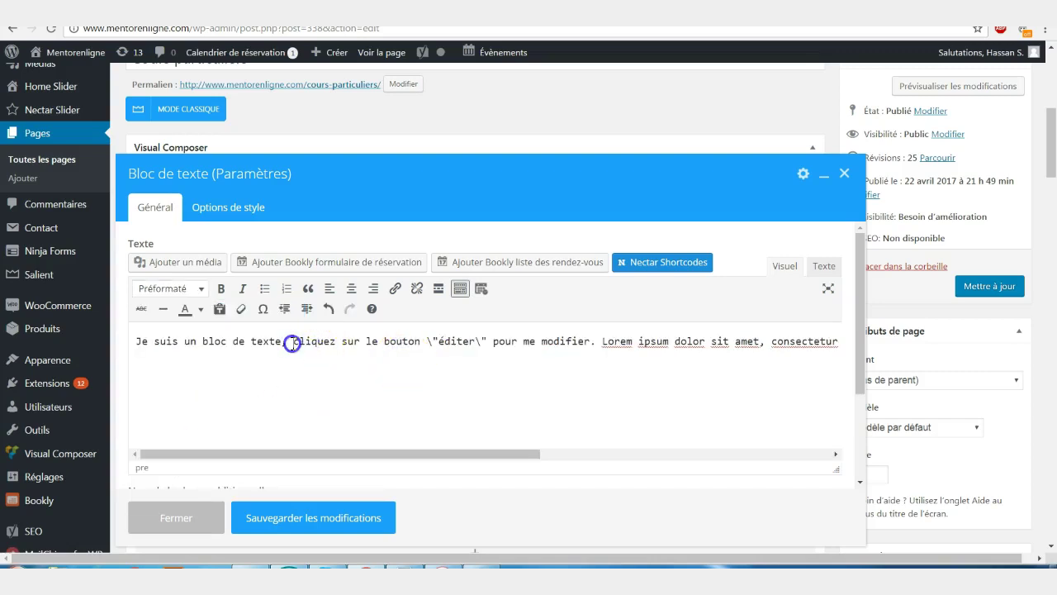
Step: Set the placeholder text back to the Paragraphe format
triple_click(314, 347)
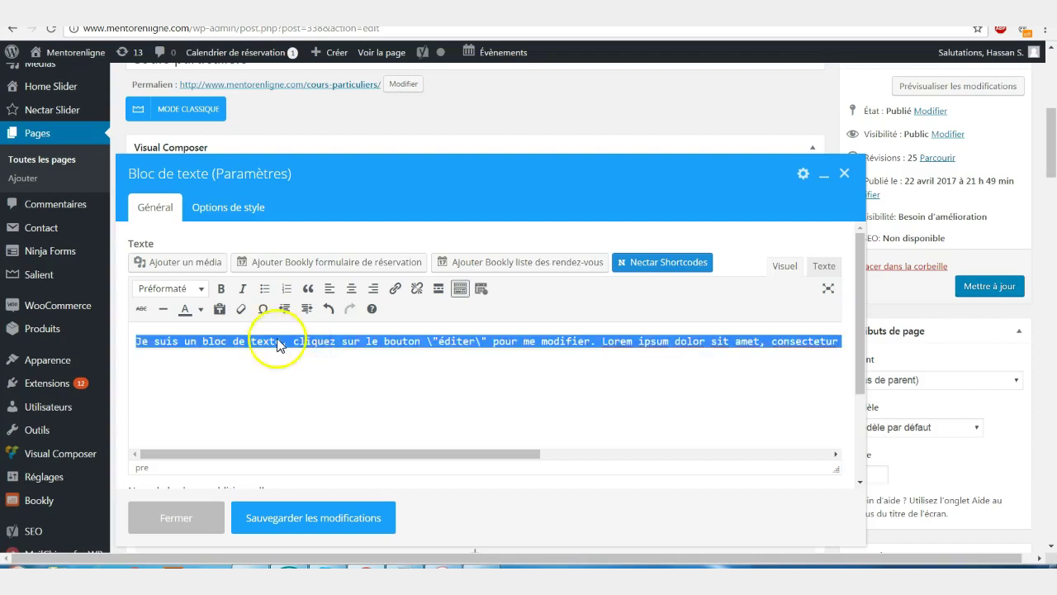
click(202, 291)
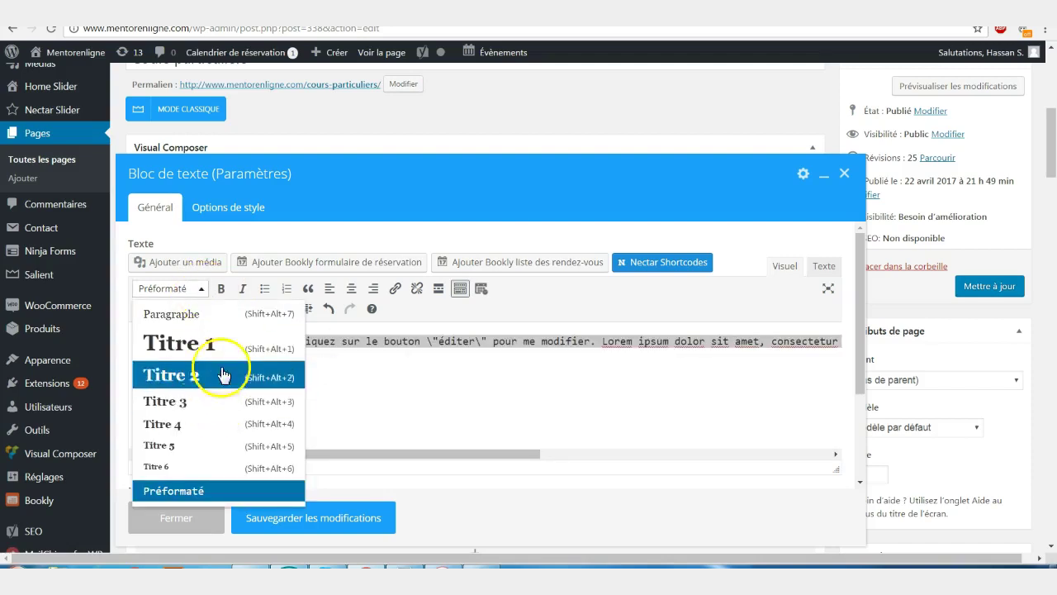
click(210, 323)
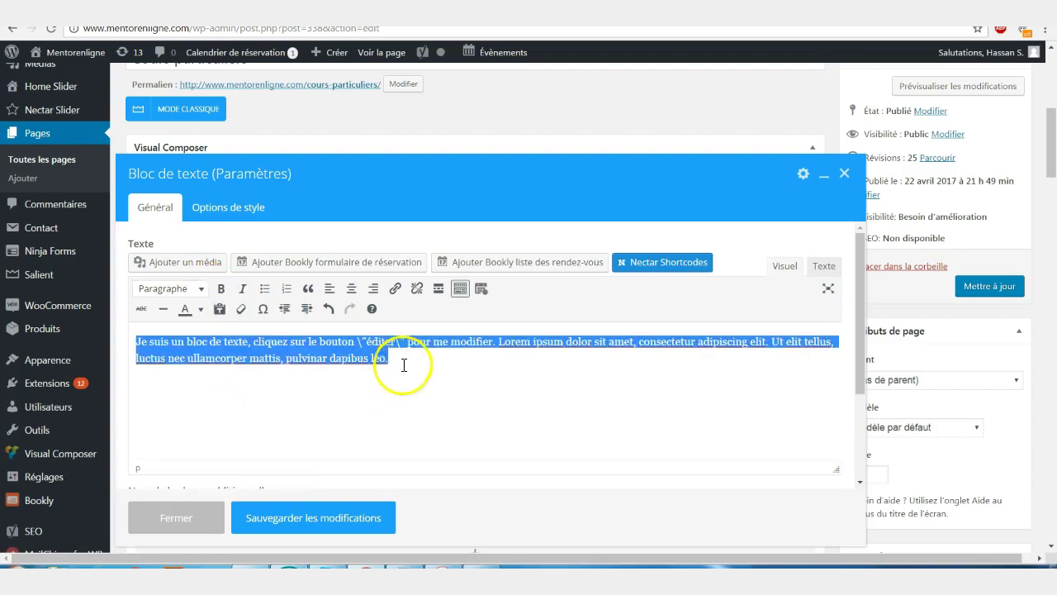
Step: Add a line reading "Titre 1" below the placeholder paragraph and format it as a Titre 1 heading
click(404, 365)
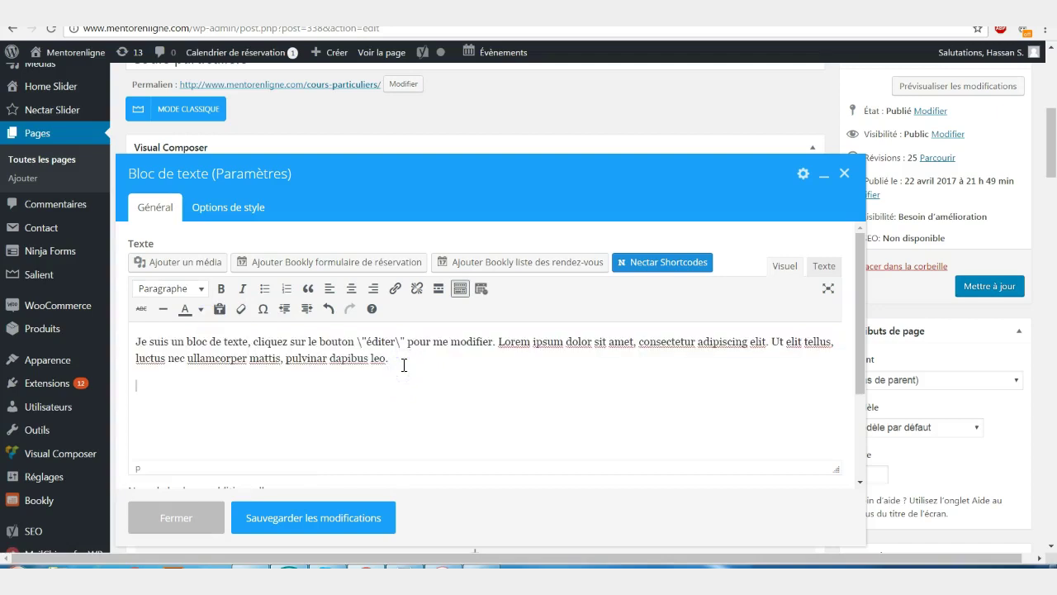
shift+click(237, 358)
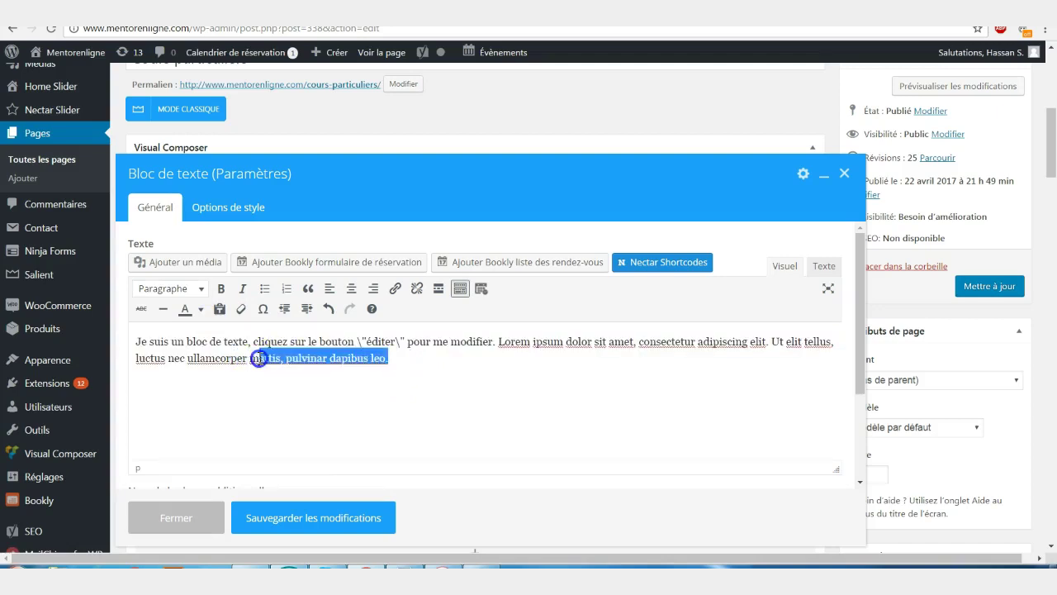
click(231, 381)
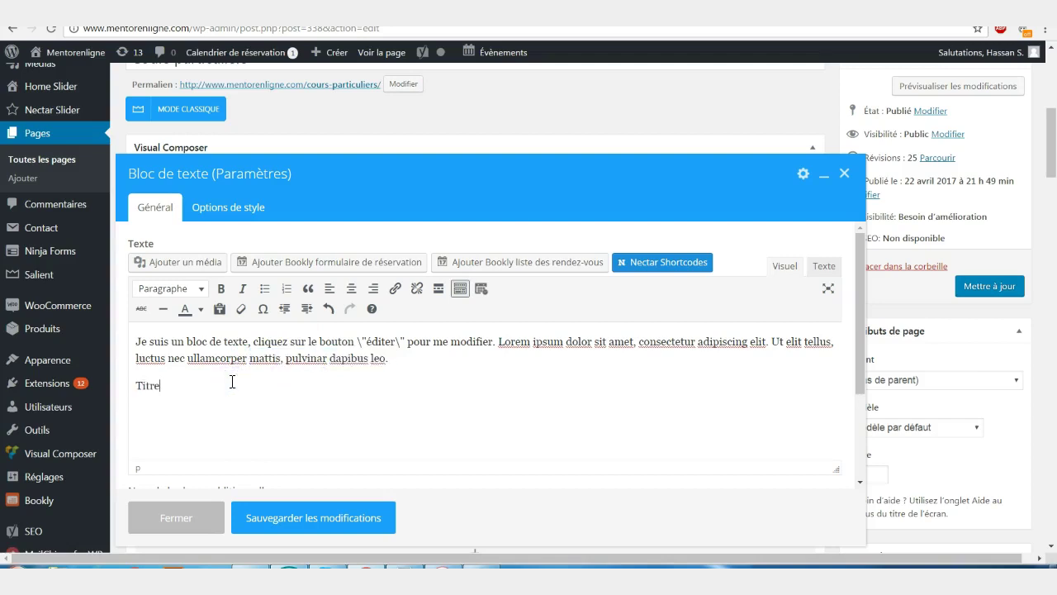
shift+click(133, 385)
click(188, 288)
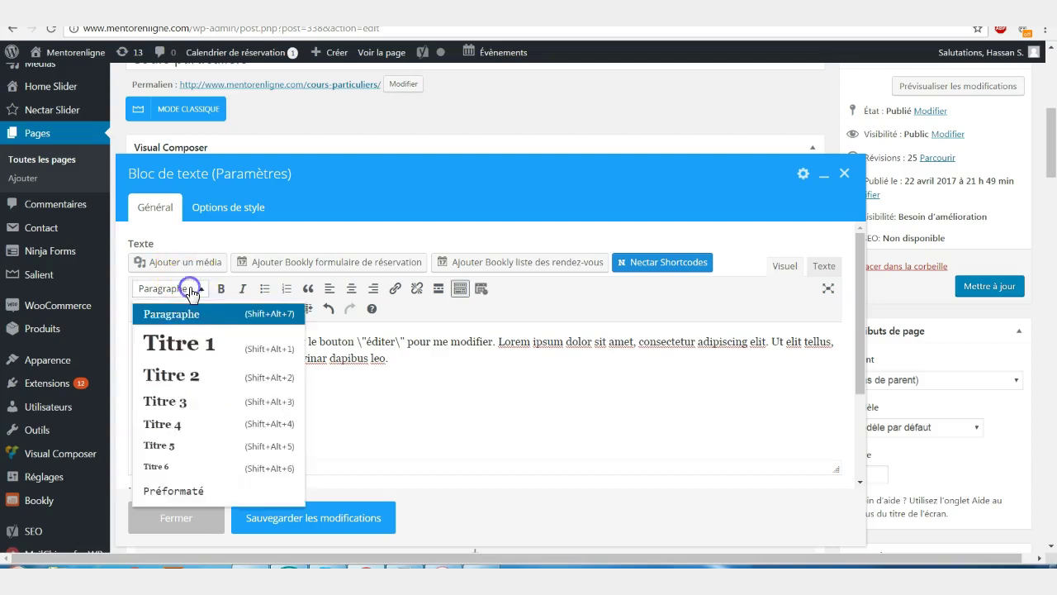
click(202, 347)
click(205, 390)
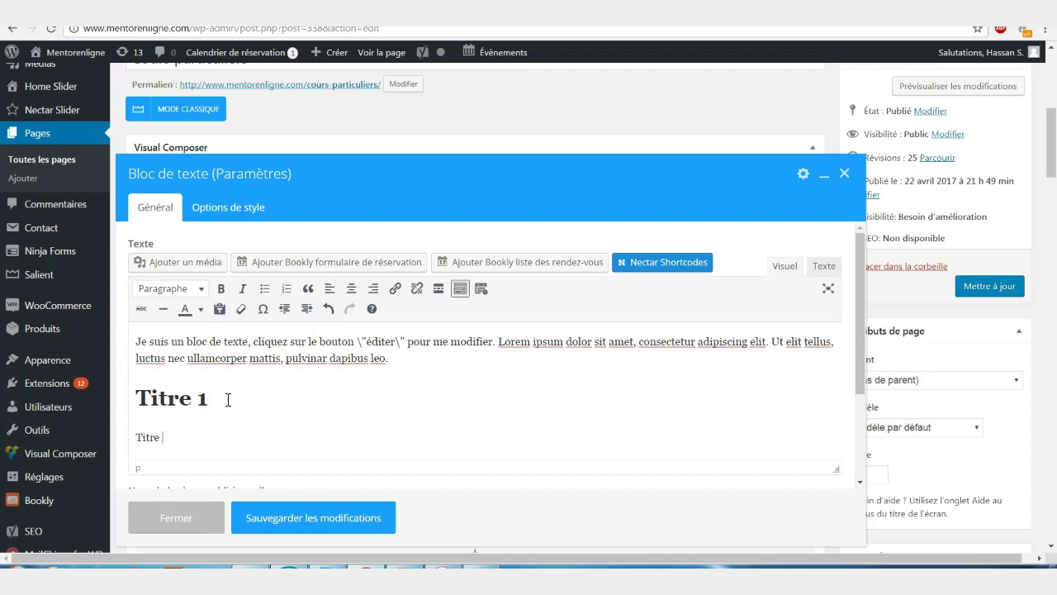
Step: Add a line reading "Titre 2" below the first heading and format it as a Titre 2 heading
triple_click(125, 435)
click(199, 288)
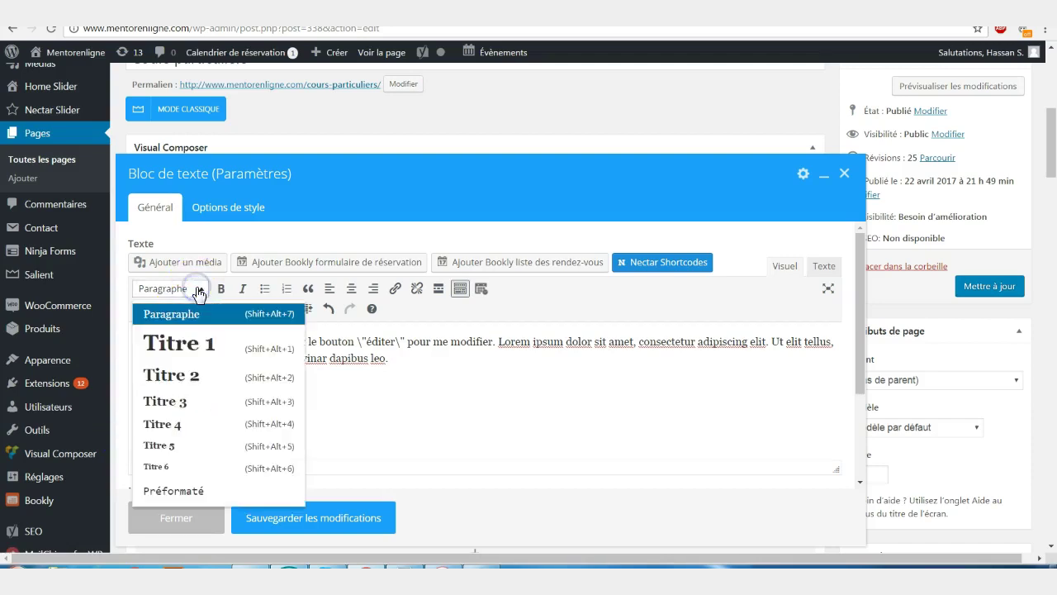
click(212, 380)
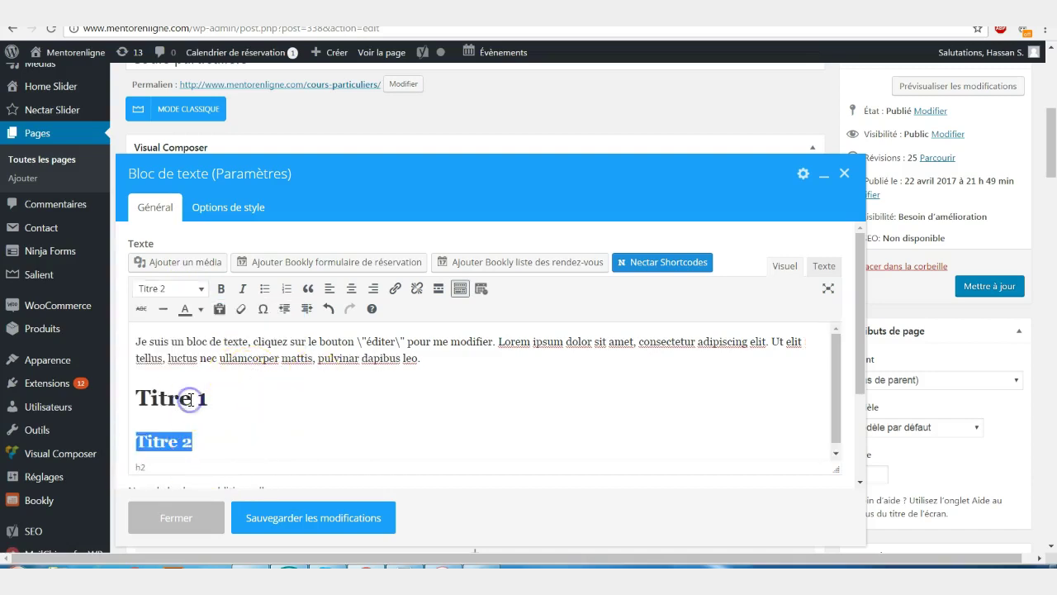
Step: Compare the Titre 1 and Titre 2 headings and review the available paragraph formats
click(200, 398)
drag(182, 396, 208, 398)
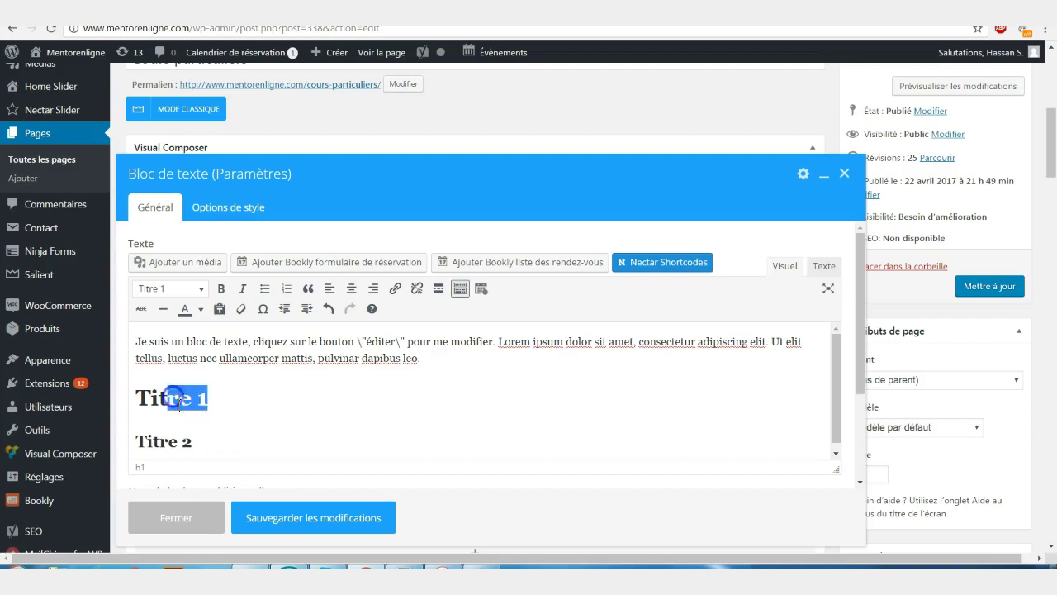
click(177, 444)
drag(182, 443, 147, 442)
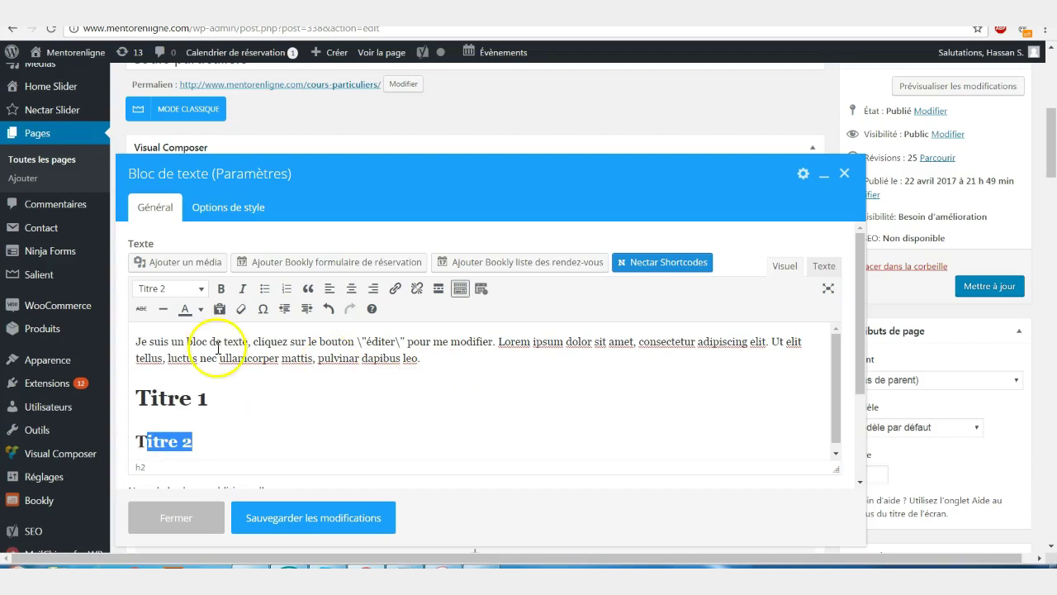
click(194, 288)
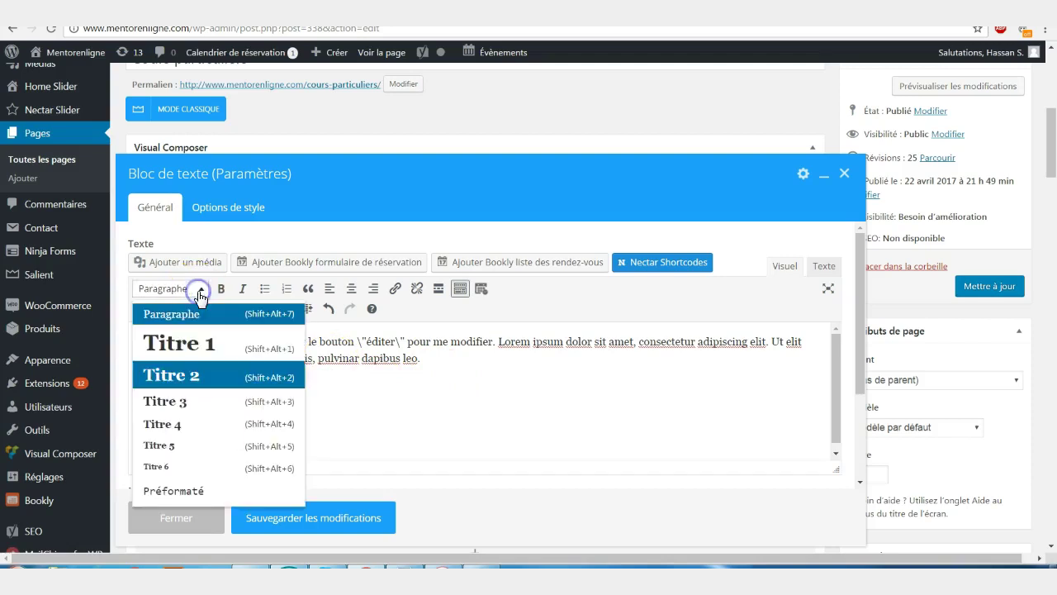
click(318, 361)
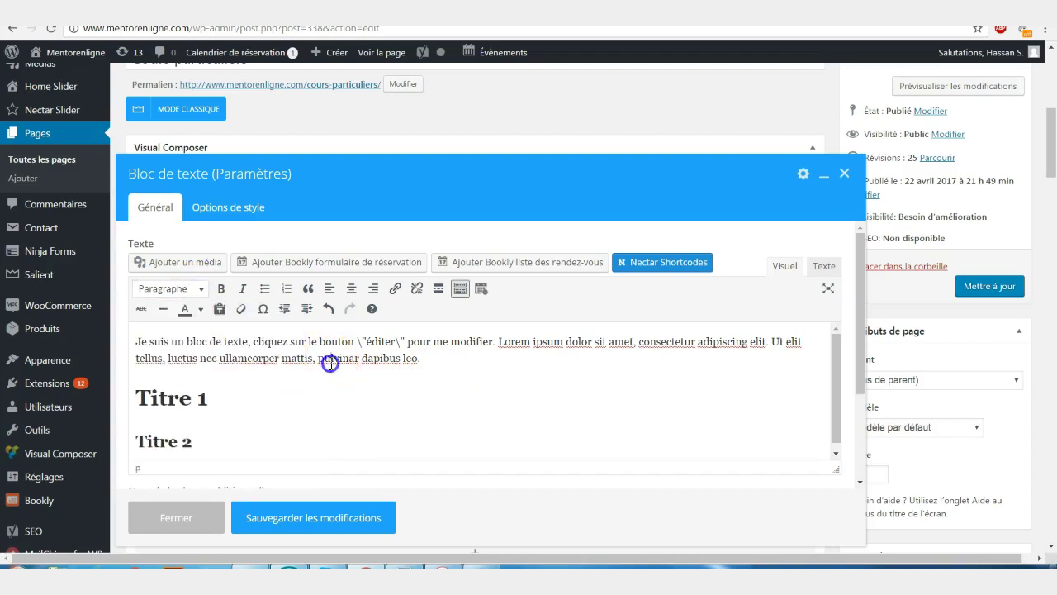
Step: Make the word "suis" in the placeholder paragraph bold and remove the bold again
mouse_move(169, 341)
mouse_down()
mouse_move(138, 341)
mouse_move(150, 342)
mouse_up()
click(222, 289)
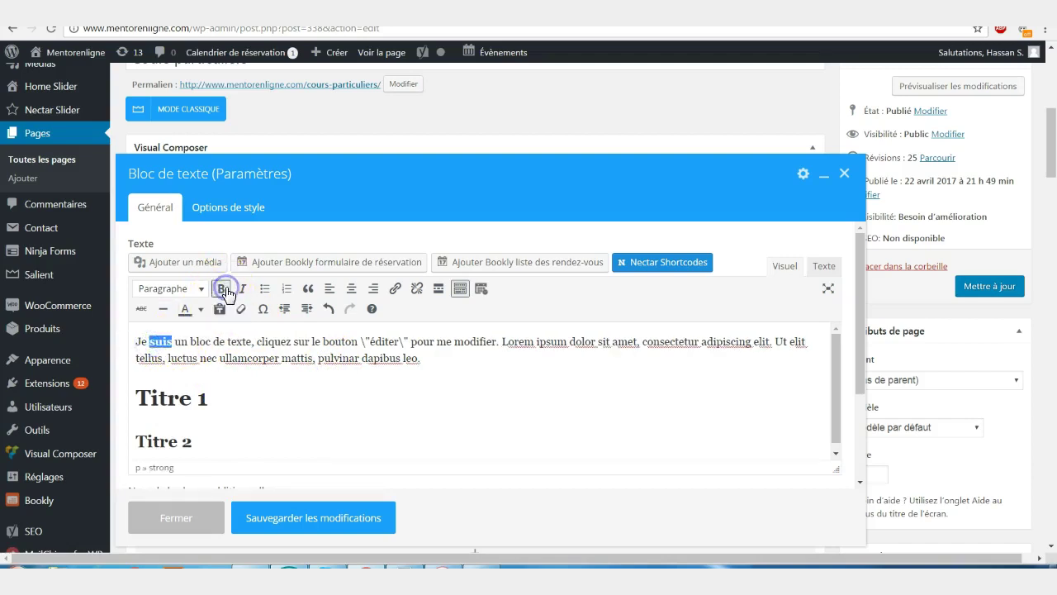
click(222, 288)
click(186, 346)
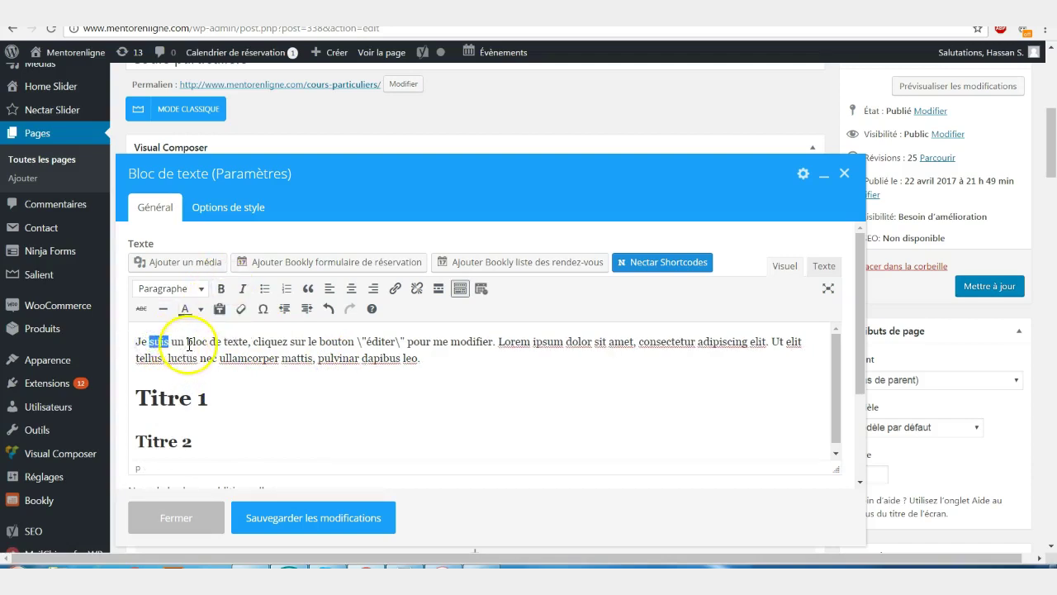
Step: Italicize the word "bloc" in the placeholder paragraph
click(242, 288)
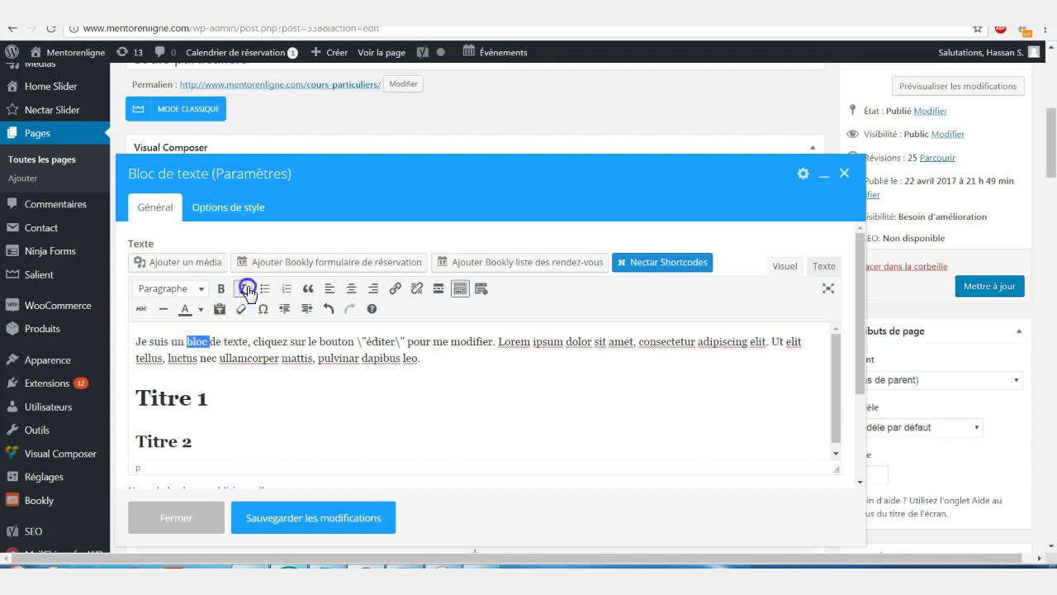
click(228, 376)
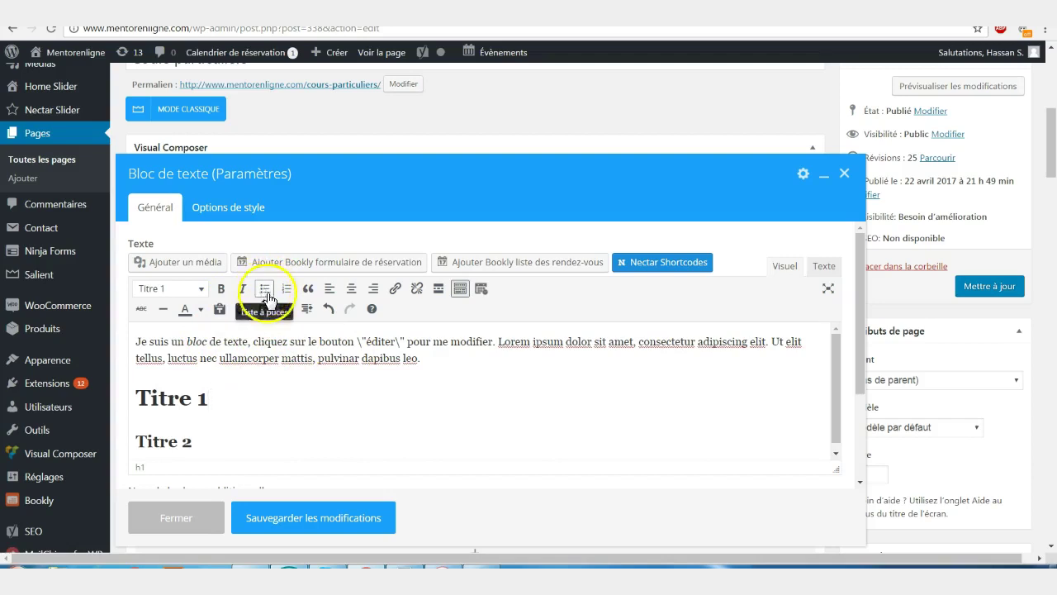
Step: Split the end of the placeholder paragraph into three separate lines: "tellus, luctus nec", "ullamcorper mattis," and "pulvinar dapibus leo."
click(320, 364)
key(Return)
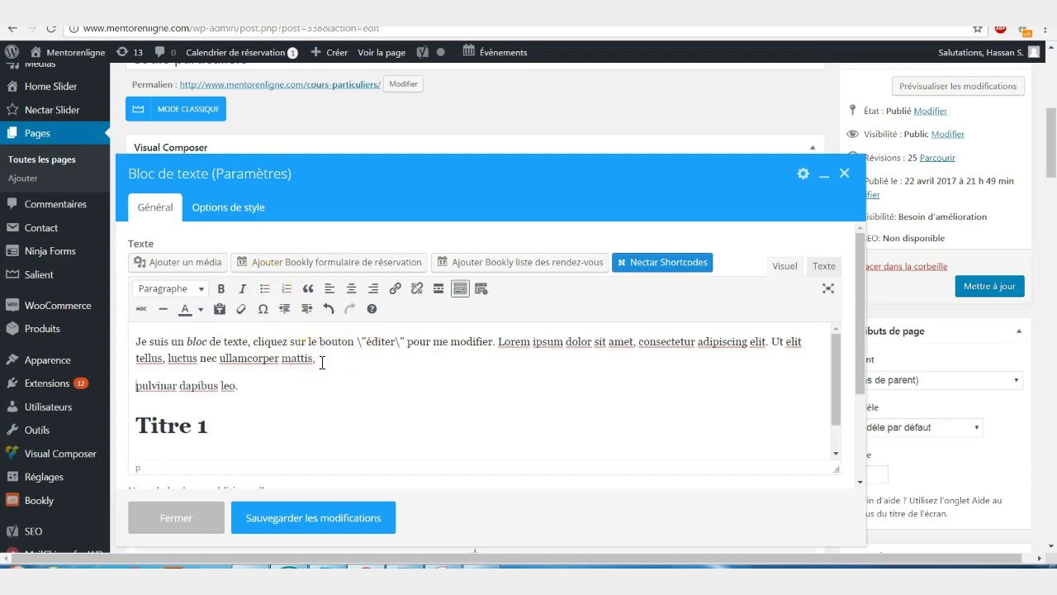
click(215, 361)
key(Return)
drag(237, 413, 141, 363)
click(141, 360)
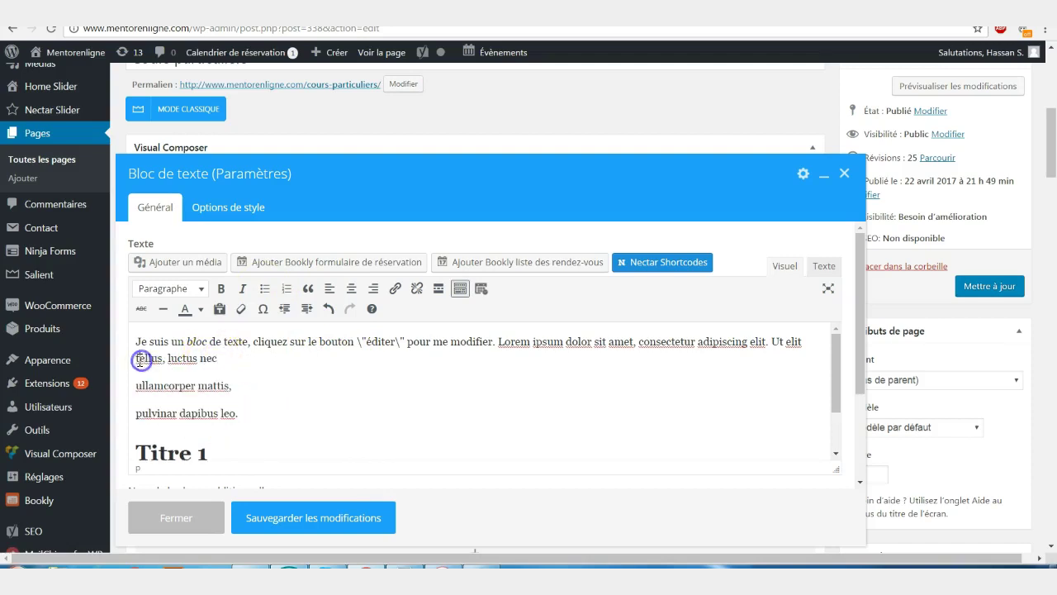
key(Return)
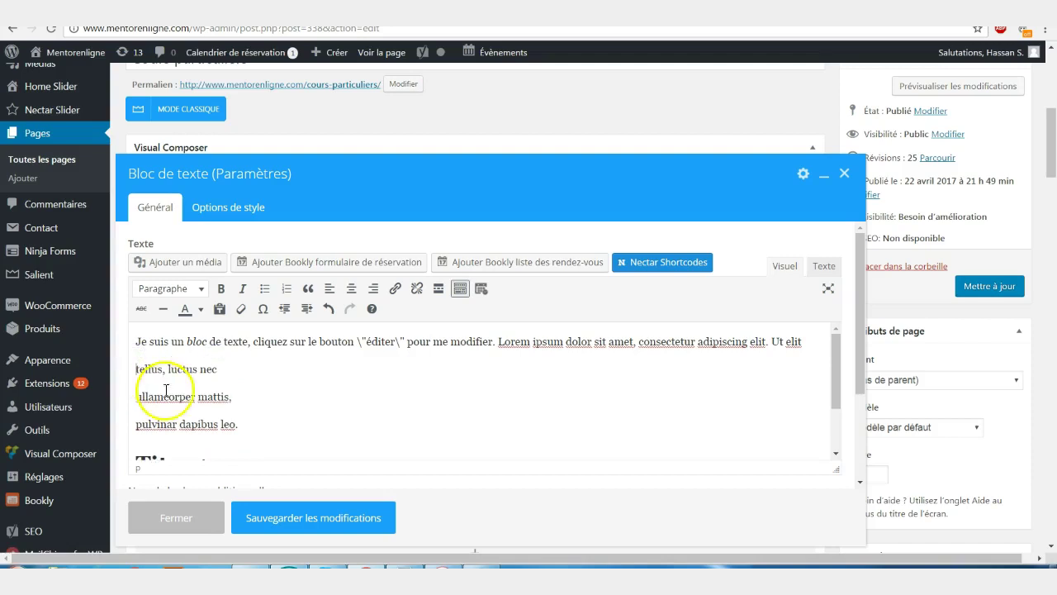
Step: Format the three short lines as a bulleted list and convert it to a numbered list
drag(237, 424, 132, 367)
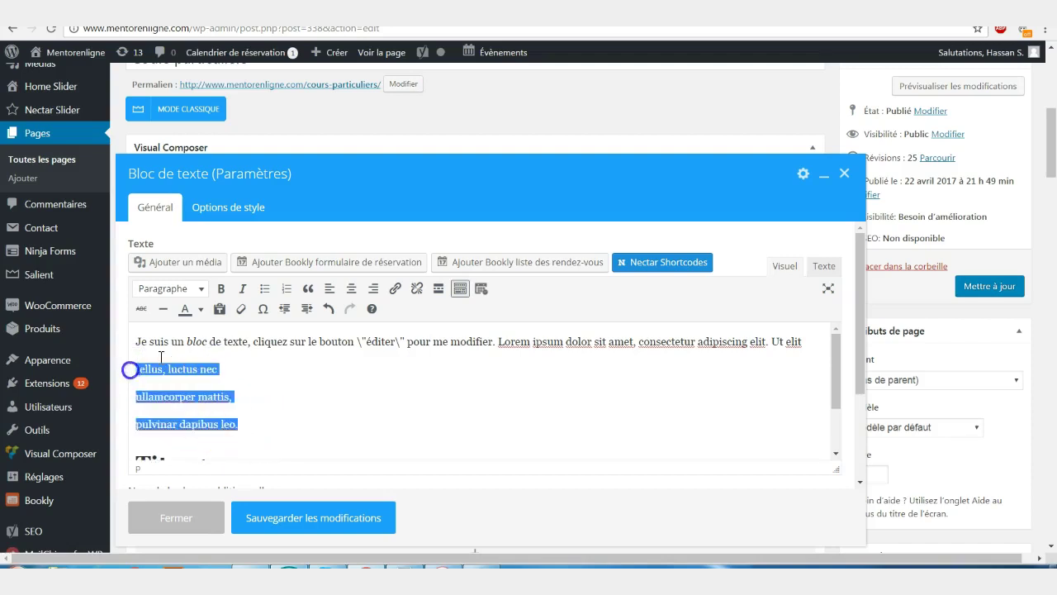
click(266, 291)
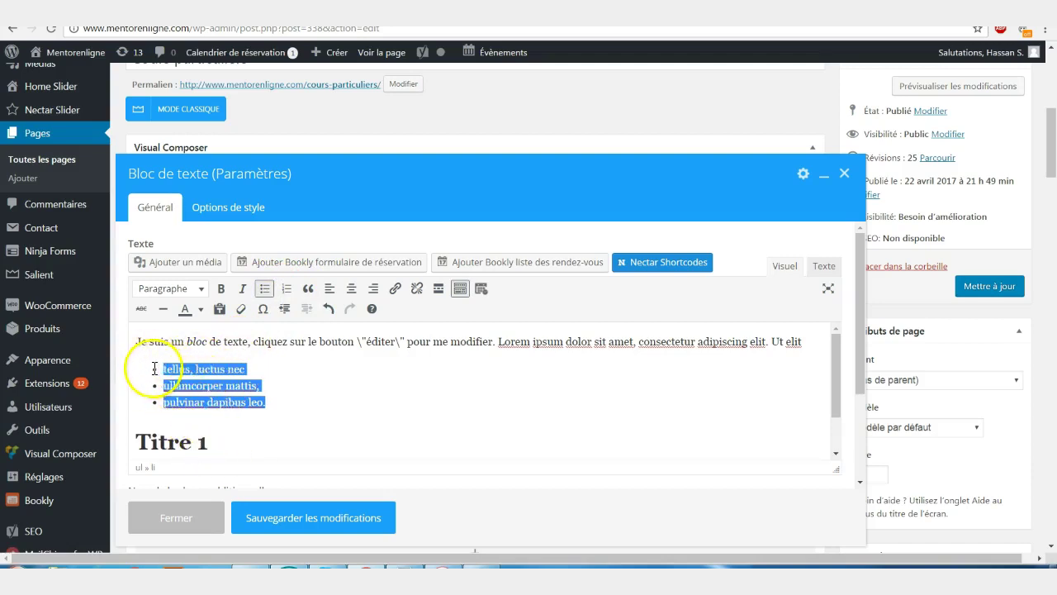
click(287, 289)
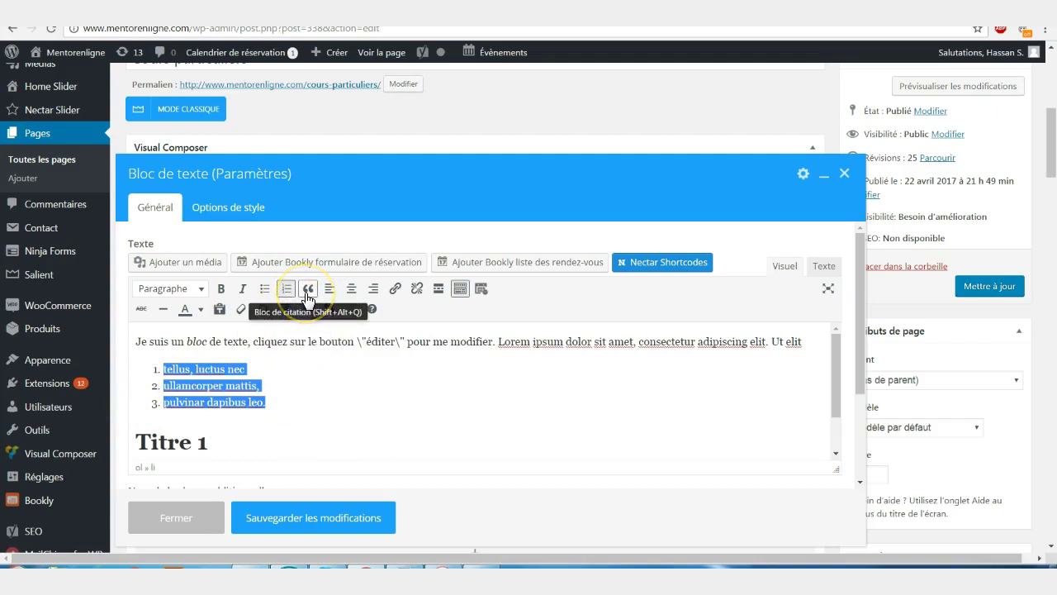
Step: Apply block quote formatting to the opening paragraph and numbered list, and remove it from the opening paragraph only
triple_click(246, 342)
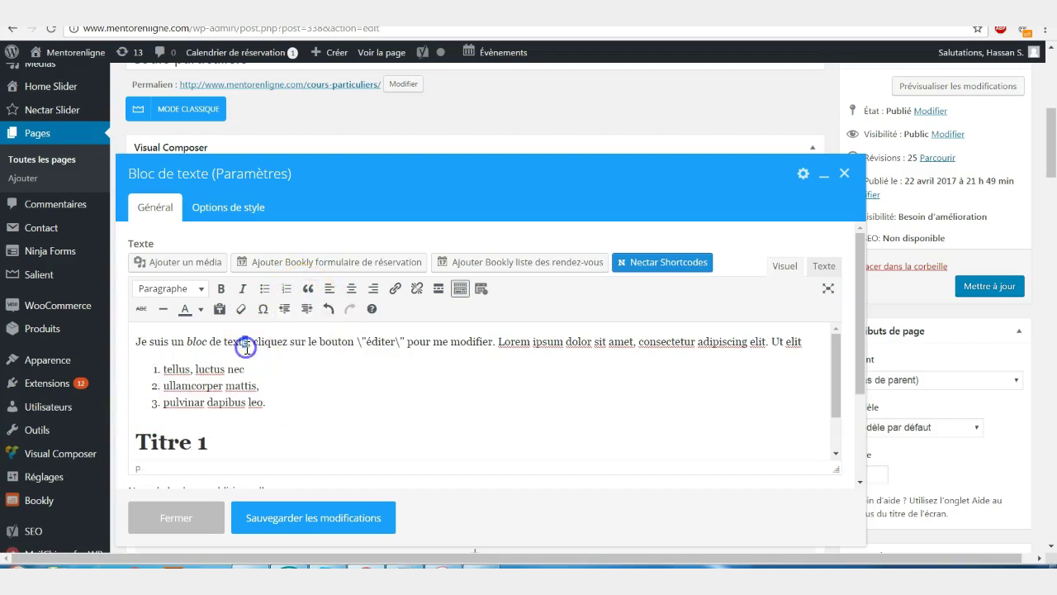
click(309, 289)
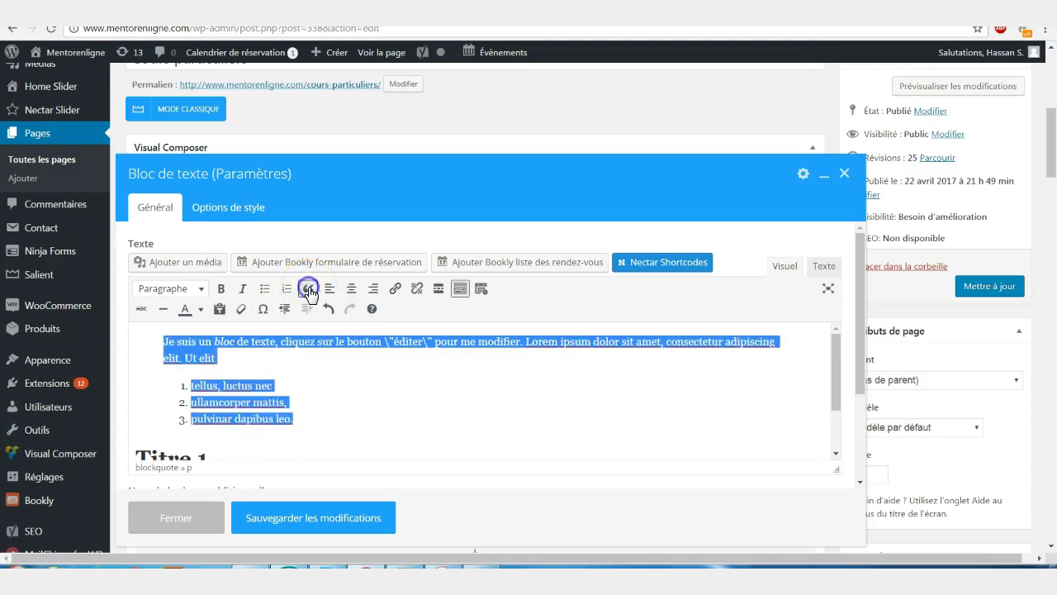
click(219, 361)
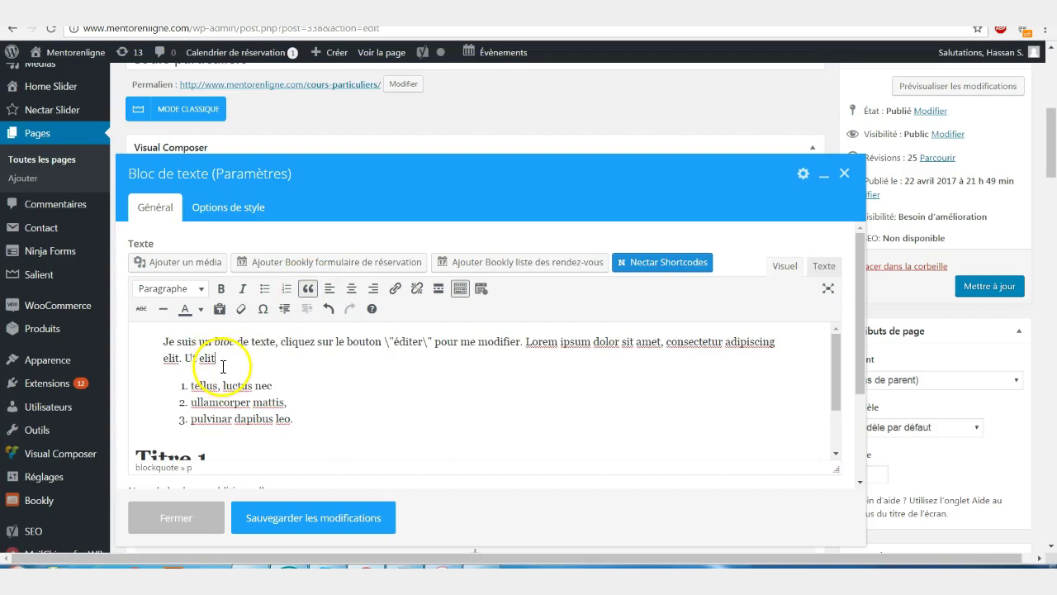
click(308, 289)
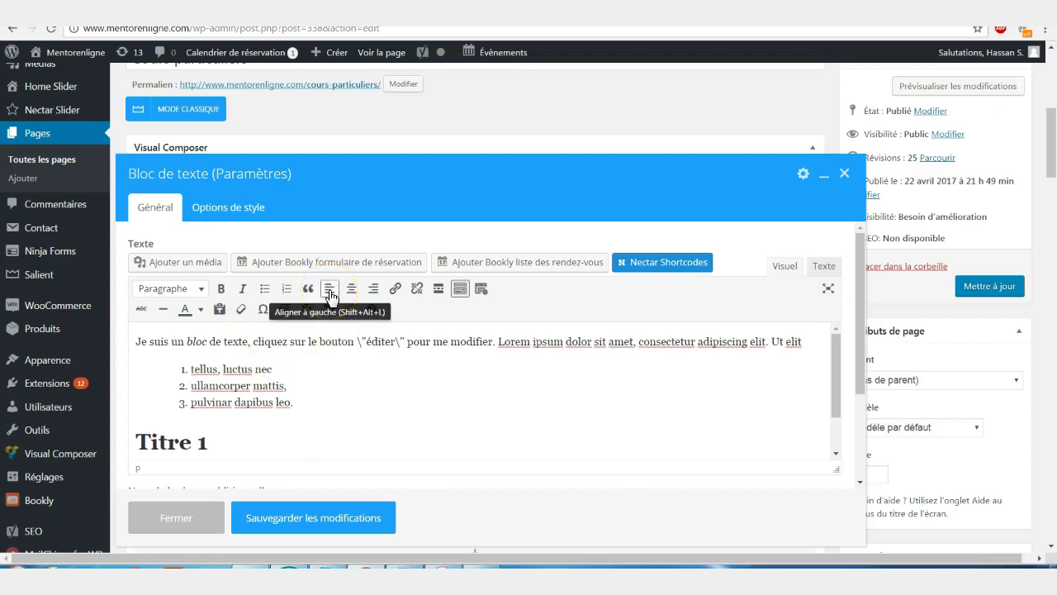
Step: Try centre and right alignment on the opening paragraph and numbered list, and return them to left alignment
triple_click(299, 340)
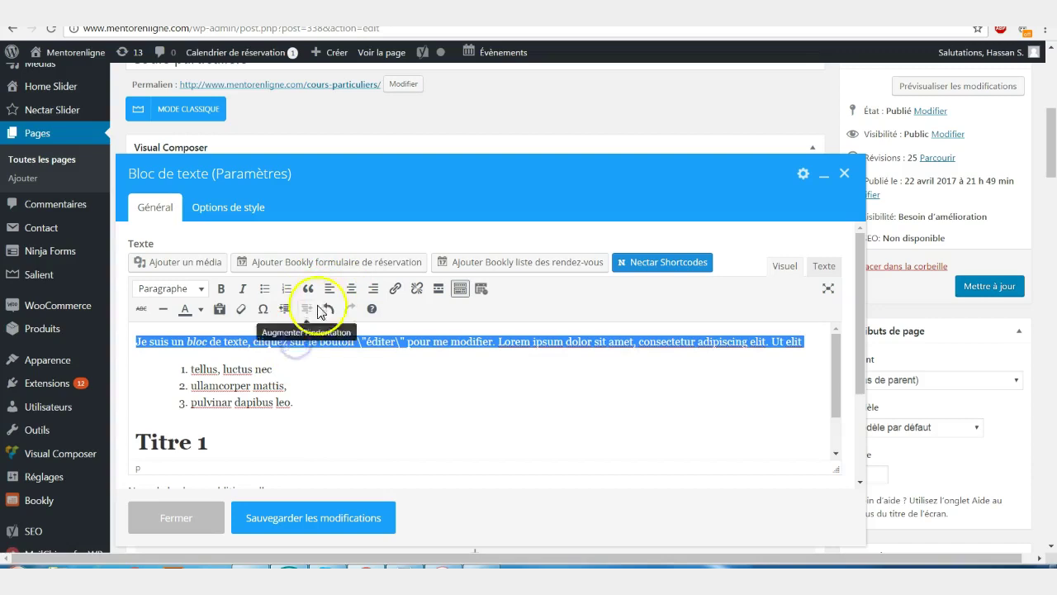
click(351, 289)
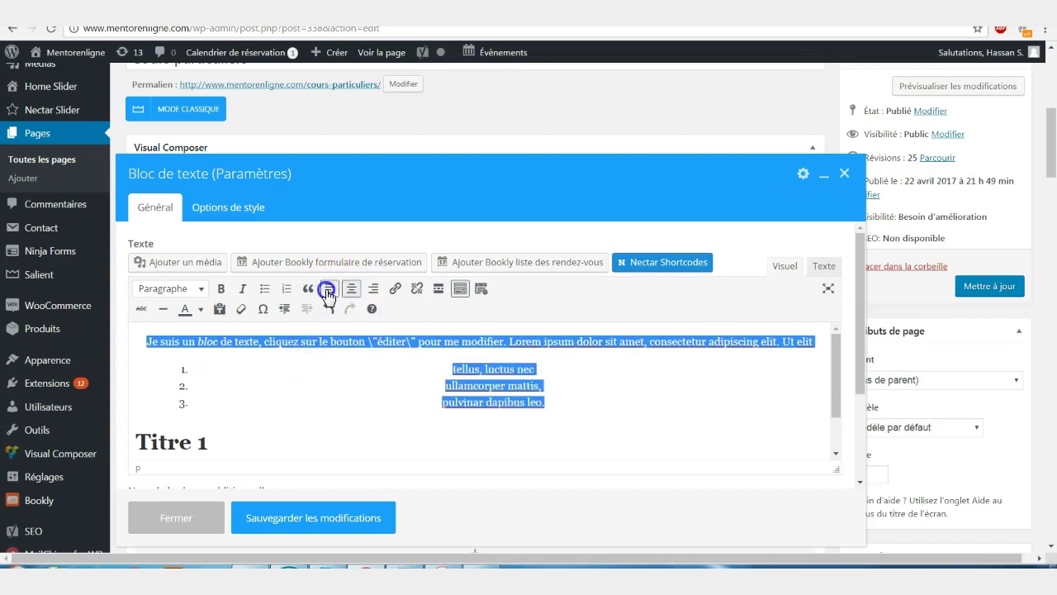
click(329, 289)
click(373, 288)
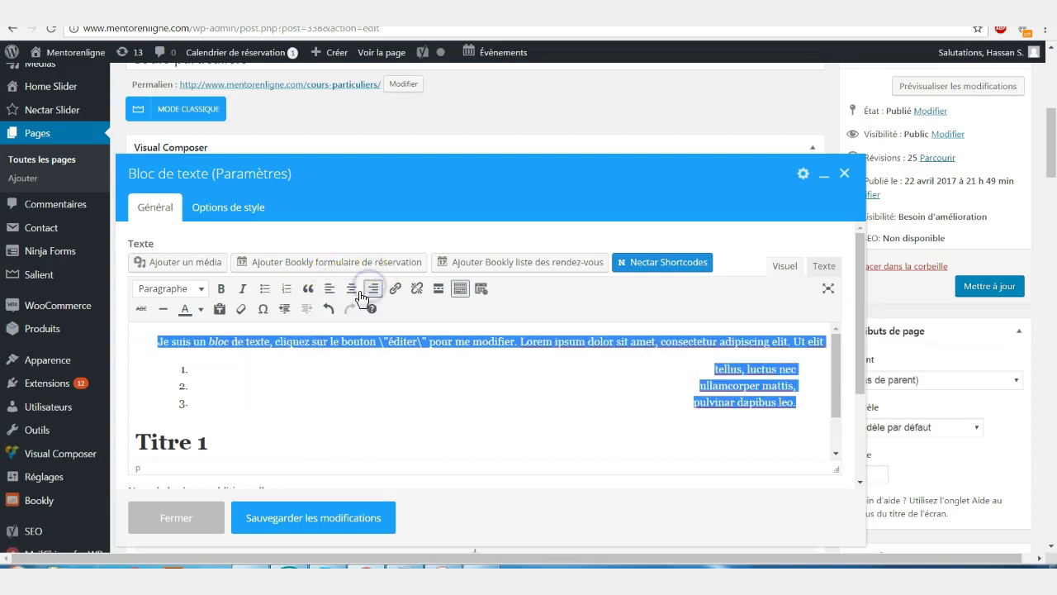
click(351, 289)
click(329, 288)
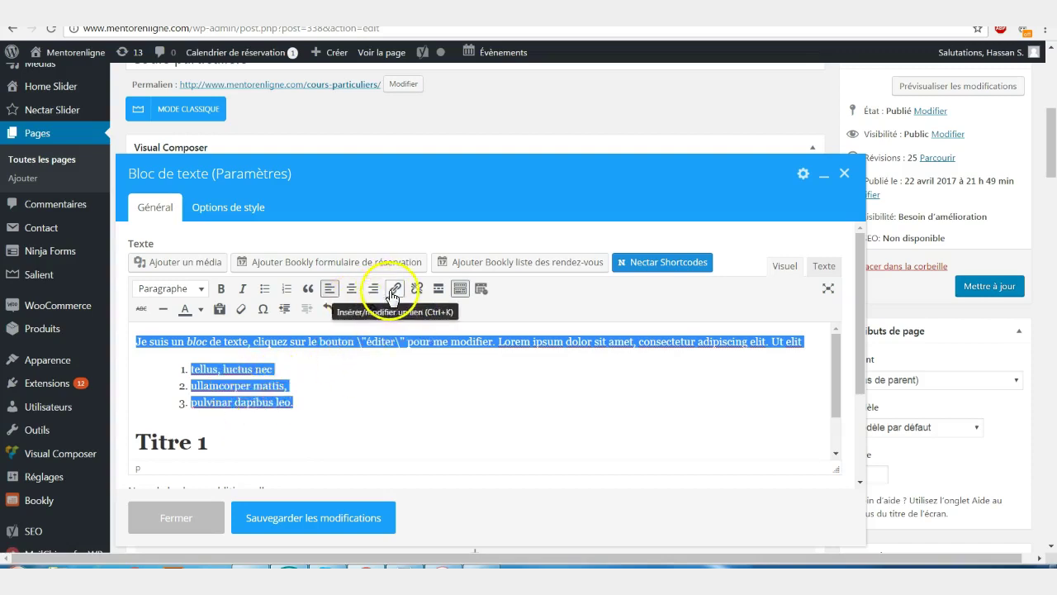
click(438, 339)
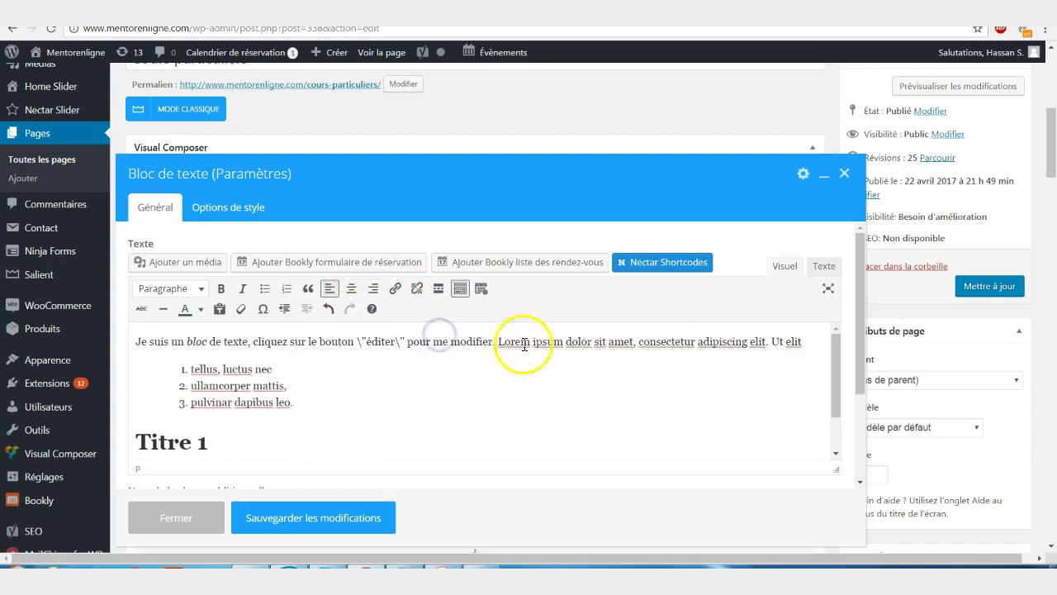
click(788, 342)
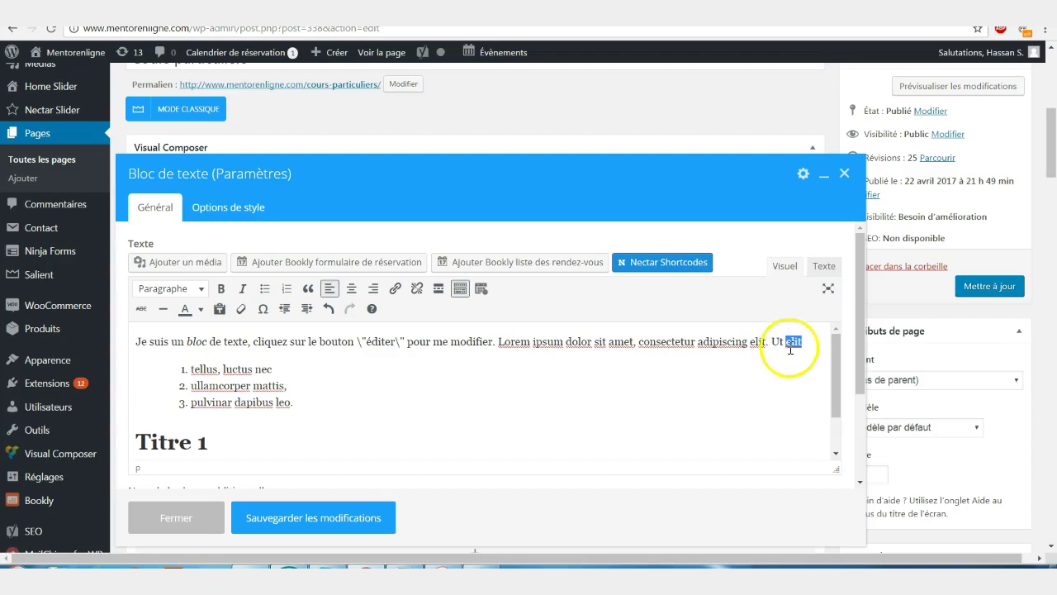
click(790, 347)
click(396, 289)
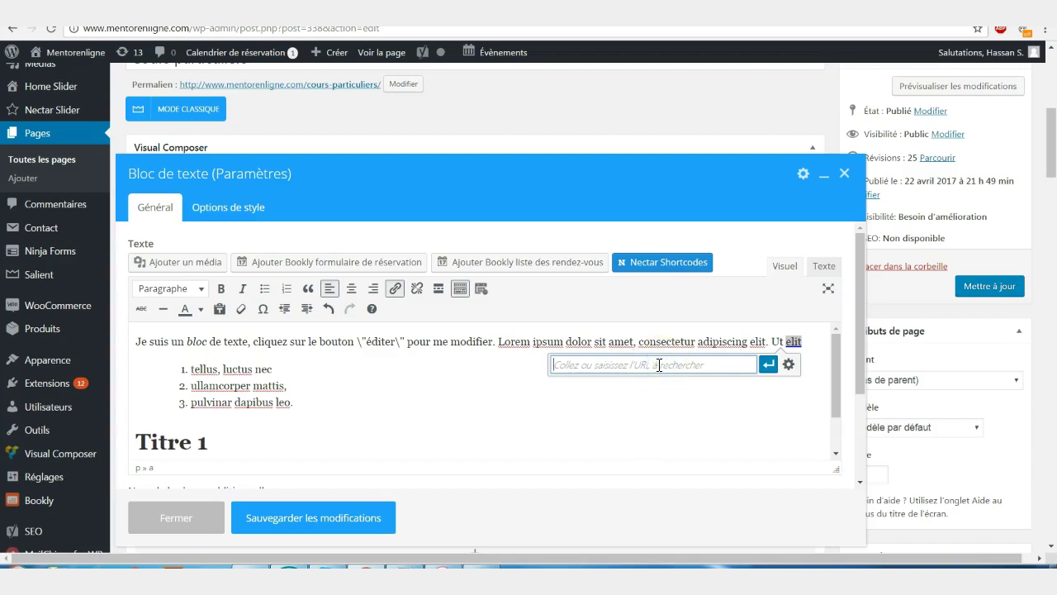
click(795, 385)
click(790, 342)
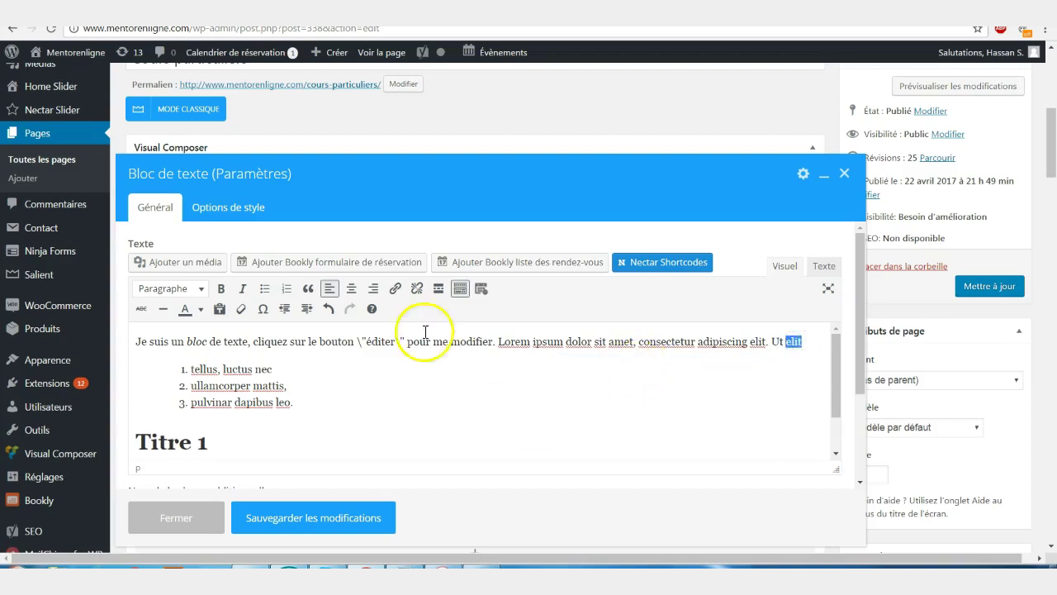
click(398, 291)
click(574, 365)
text(www.)
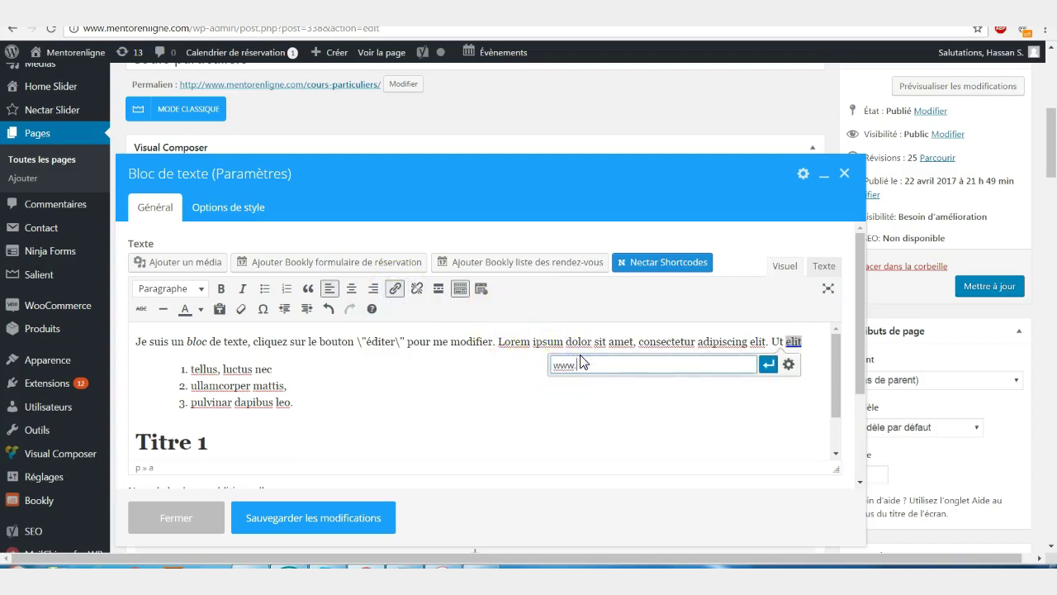
text(google.com)
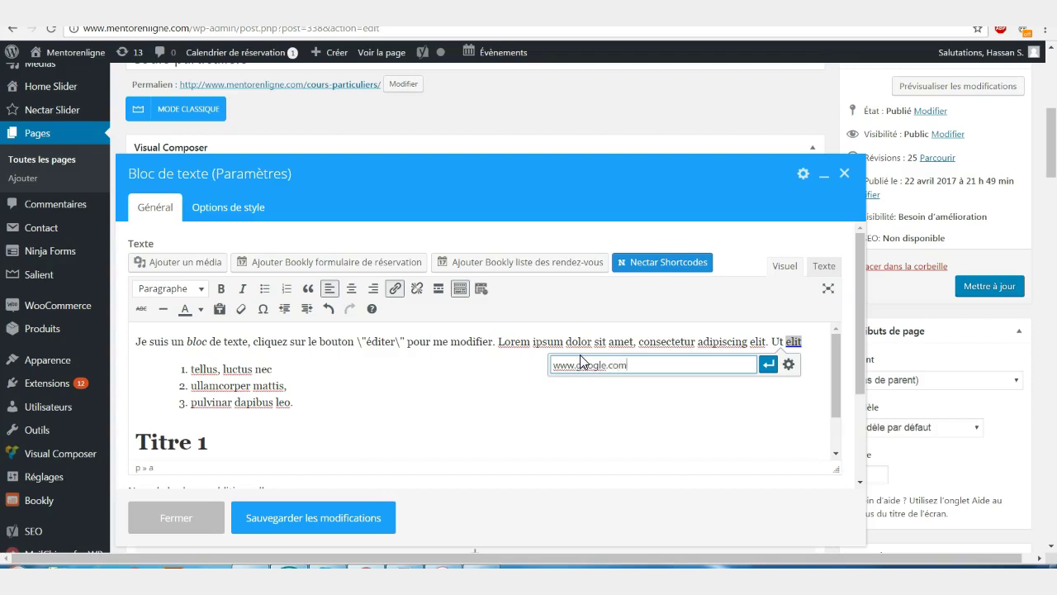
click(769, 366)
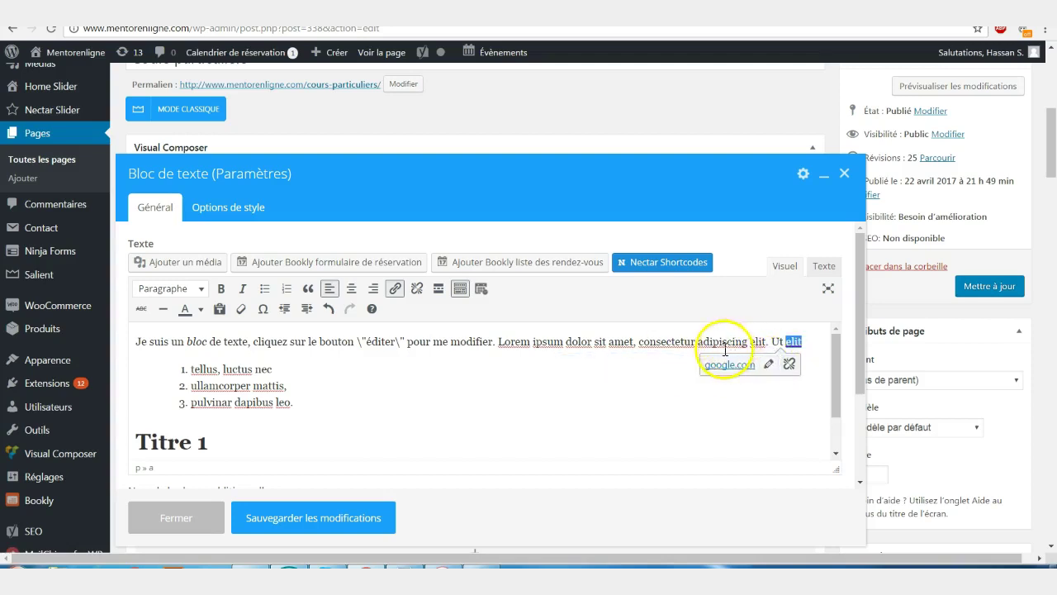
click(724, 347)
Step: Remove the link from the word "elit" at the end of the opening paragraph
drag(781, 341, 794, 341)
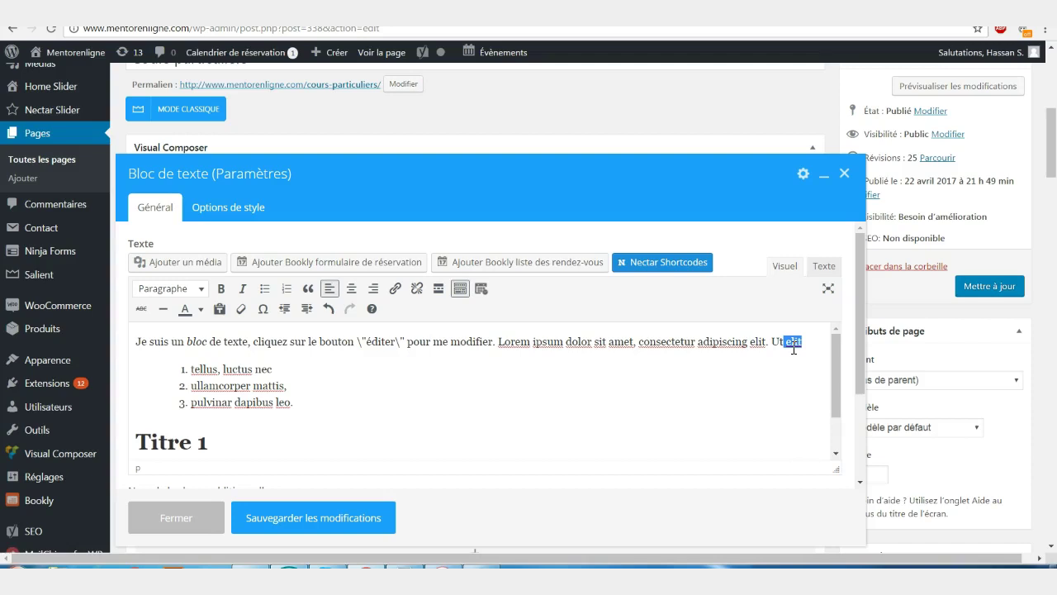
click(765, 345)
click(417, 289)
click(747, 343)
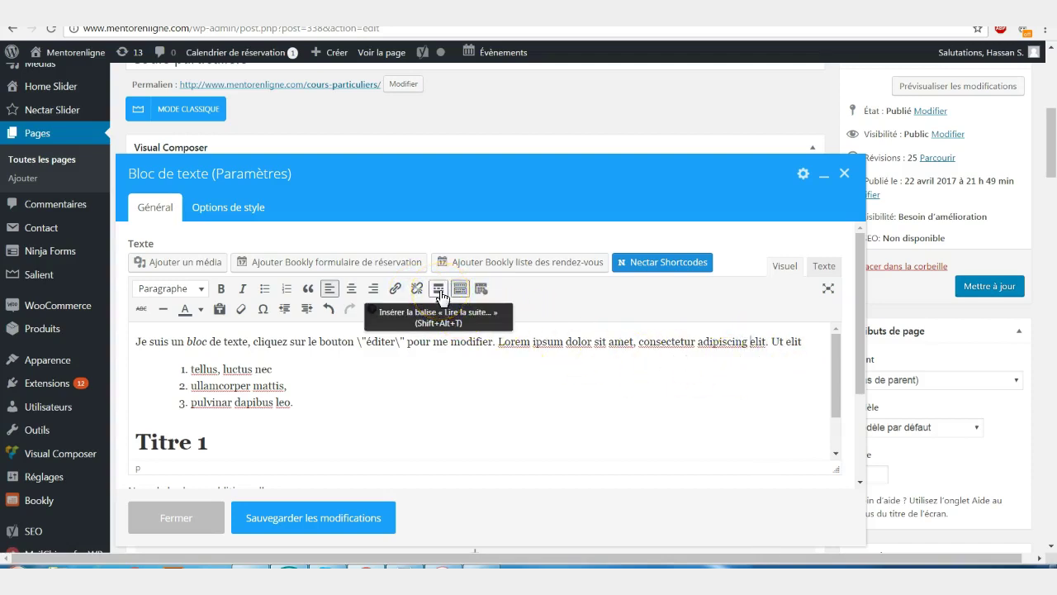
Step: Add an empty line below the numbered list and insert a "Lire la suite" tag there
click(317, 439)
click(330, 401)
key(Return)
key(BackSpace)
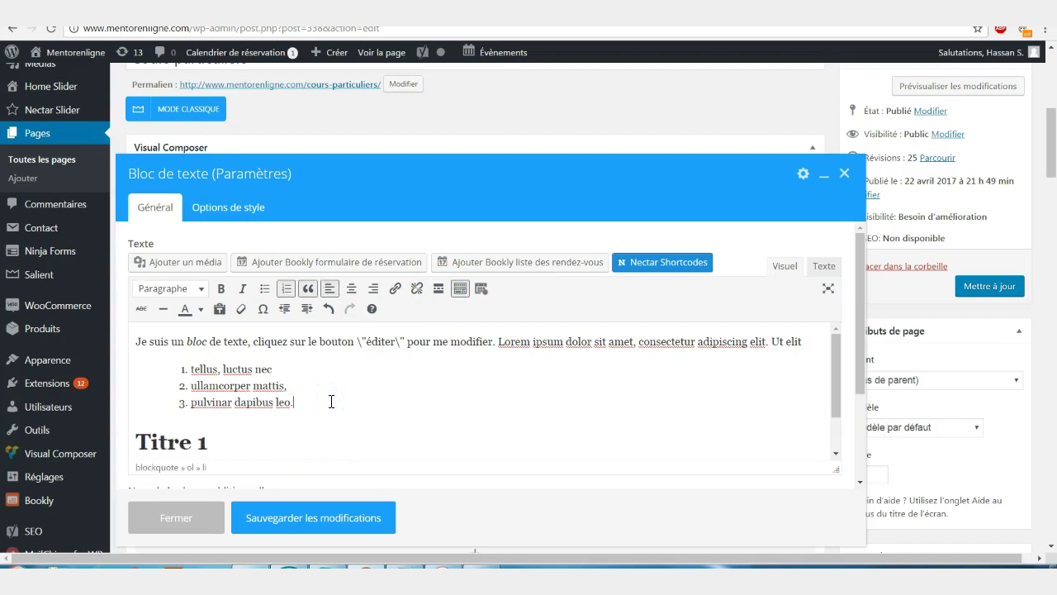
key(Return)
key(Return)
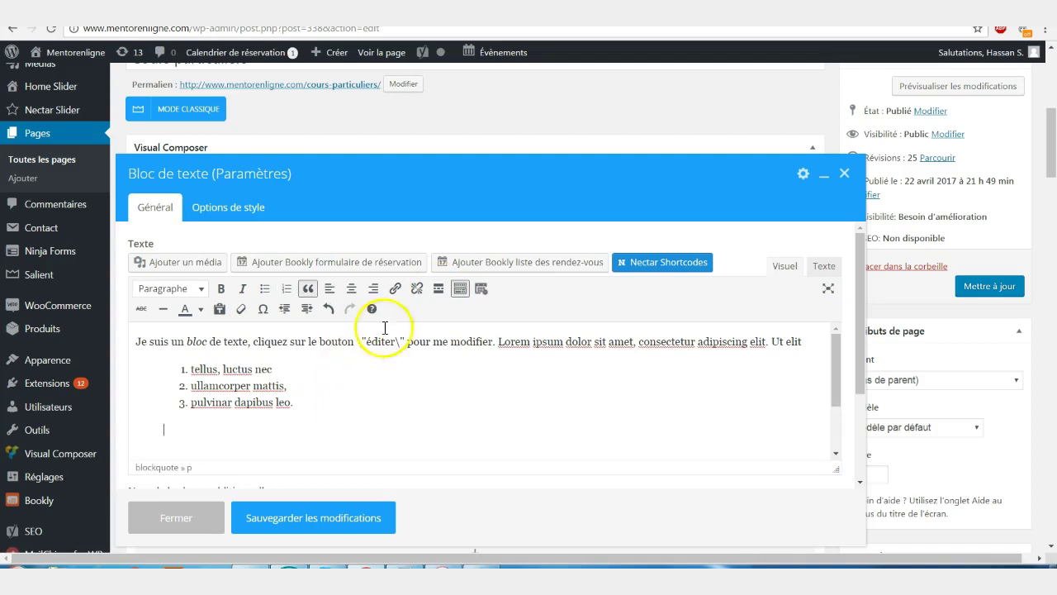
click(446, 289)
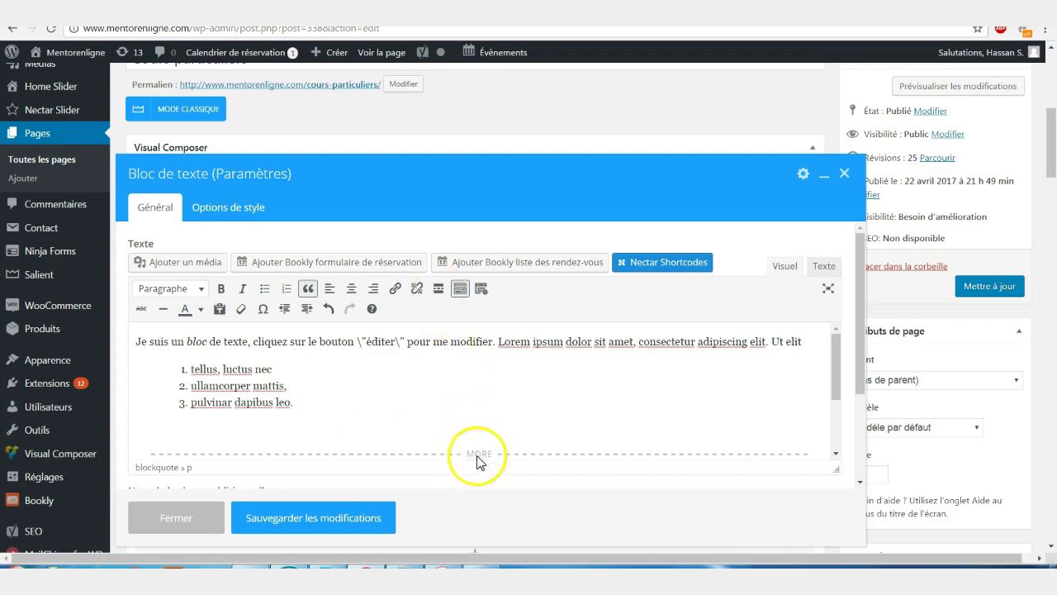
Step: Collapse the editor's second row of formatting tools and show it again
click(462, 289)
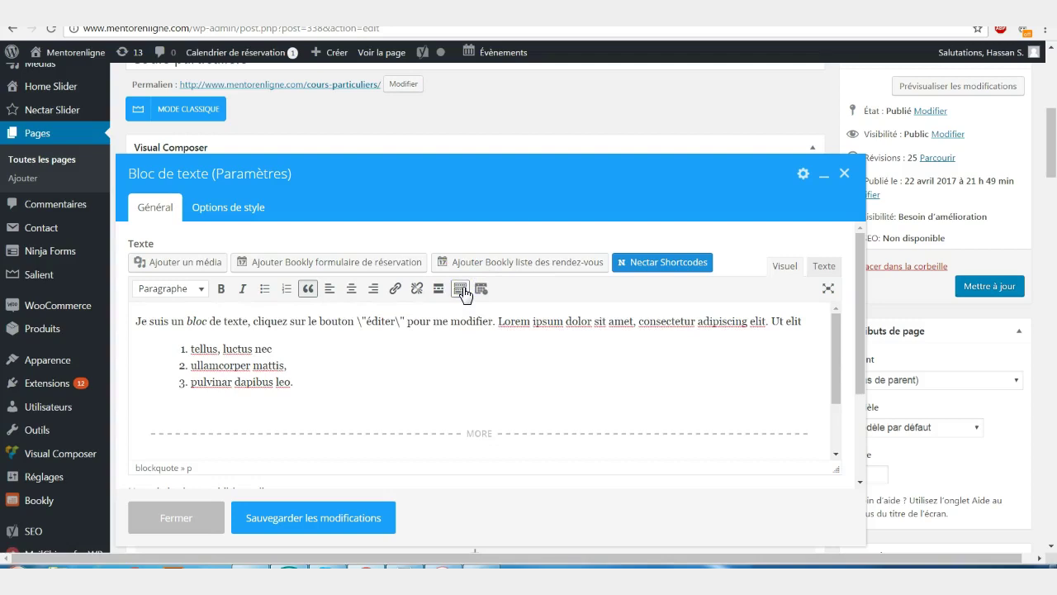
click(463, 295)
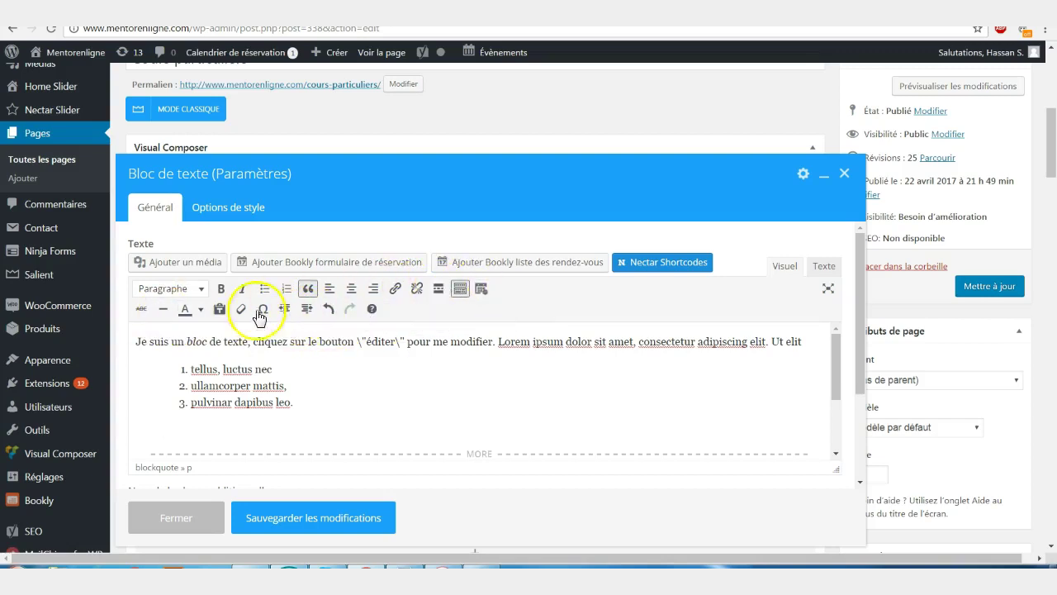
Step: Replace the characters "un bloc de t" in the opening paragraph with a horizontal line and add a second line below it
click(165, 310)
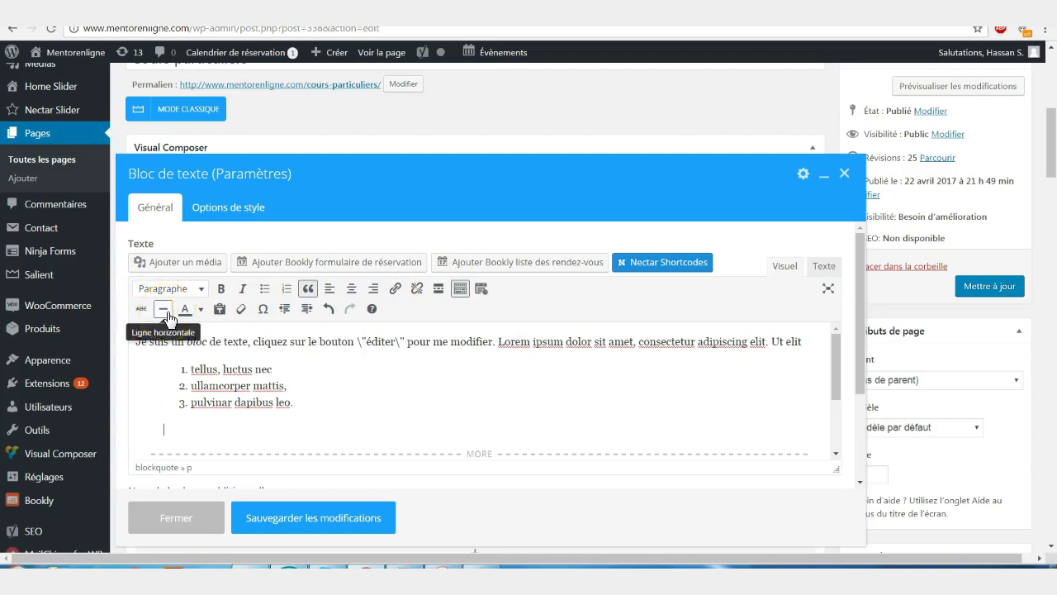
drag(225, 341, 171, 341)
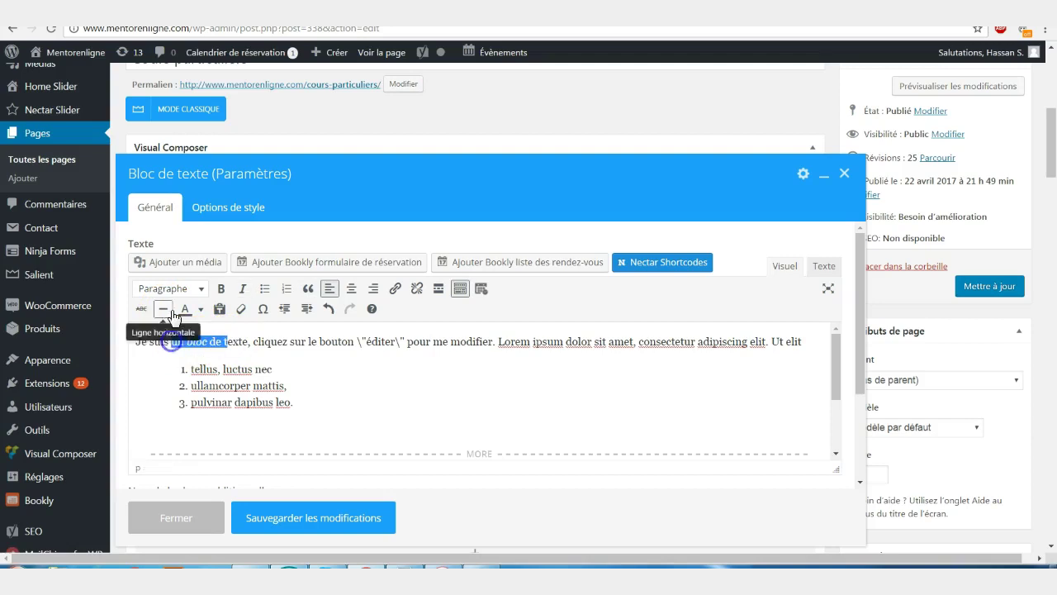
click(164, 310)
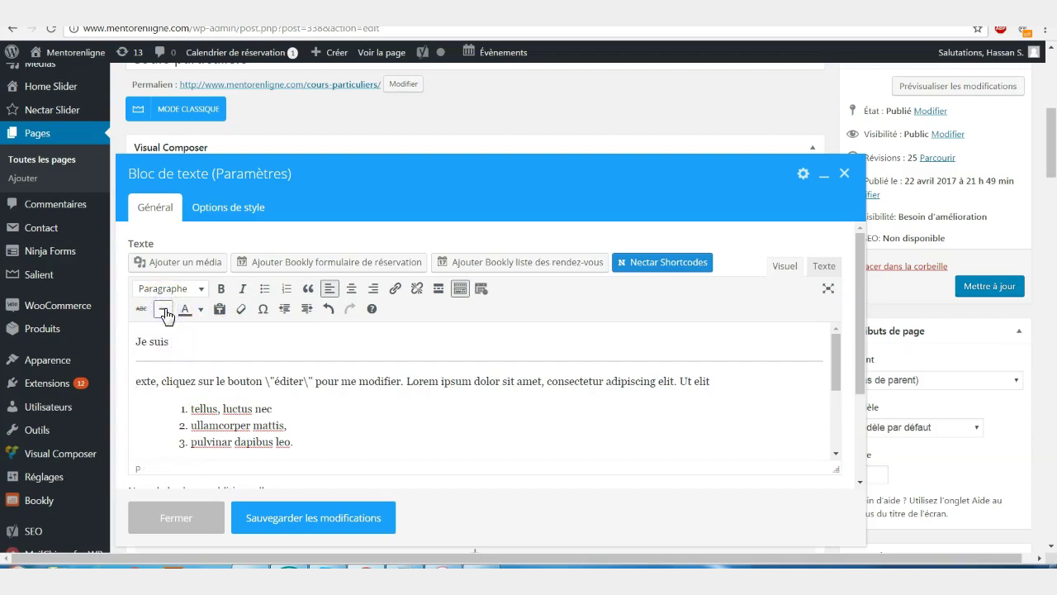
click(165, 312)
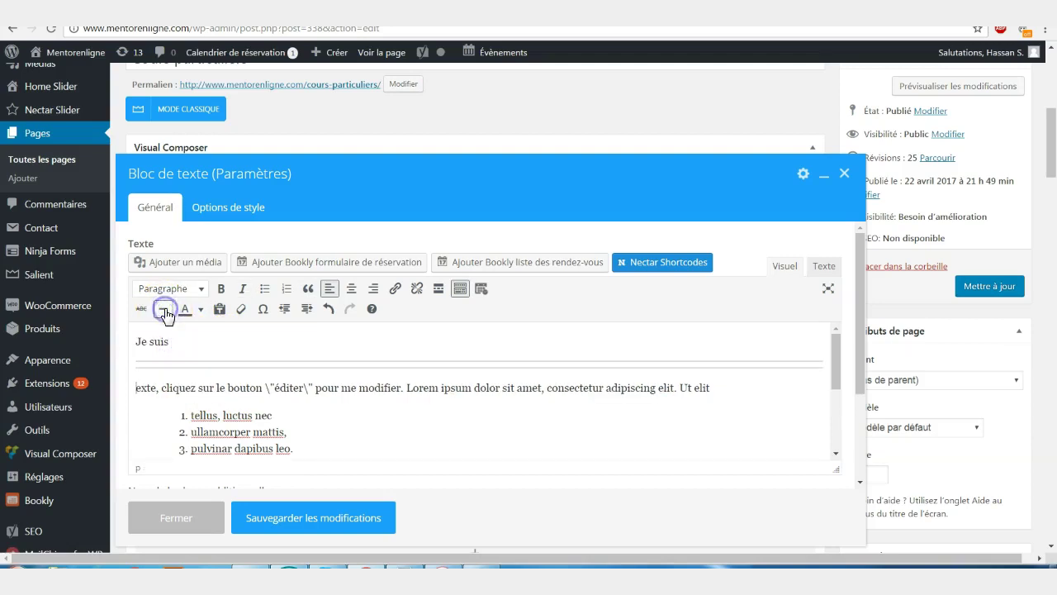
Step: Delete both horizontal lines and rejoin "Je suis" with the rest of the opening paragraph
click(182, 375)
click(138, 371)
click(137, 384)
key(BackSpace)
key(BackSpace)
key(BackSpace)
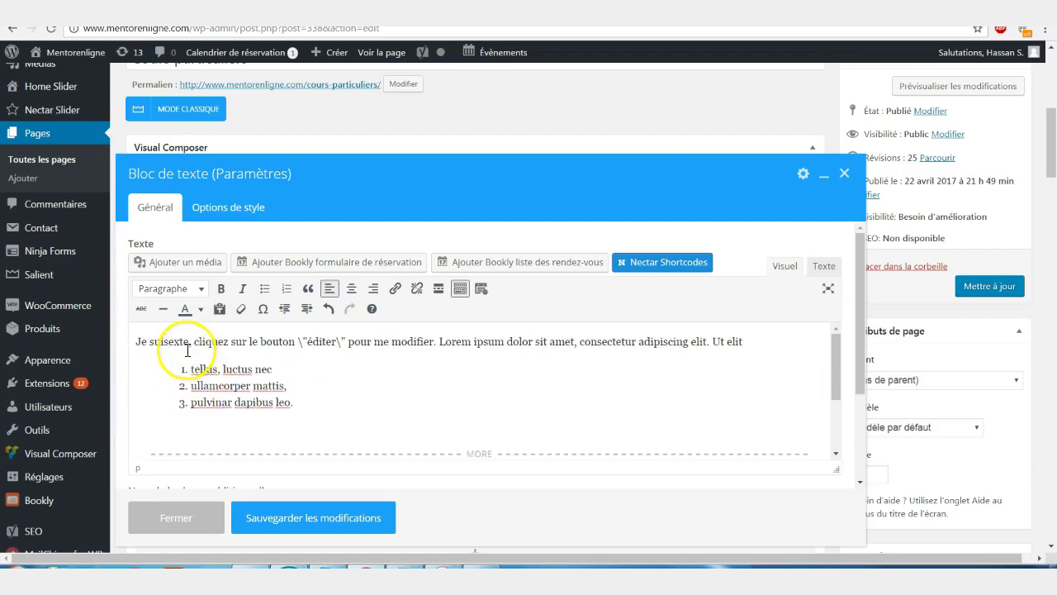
Step: Color the end of "bouton" and the start of "éditer" in the opening paragraph yellow
click(201, 309)
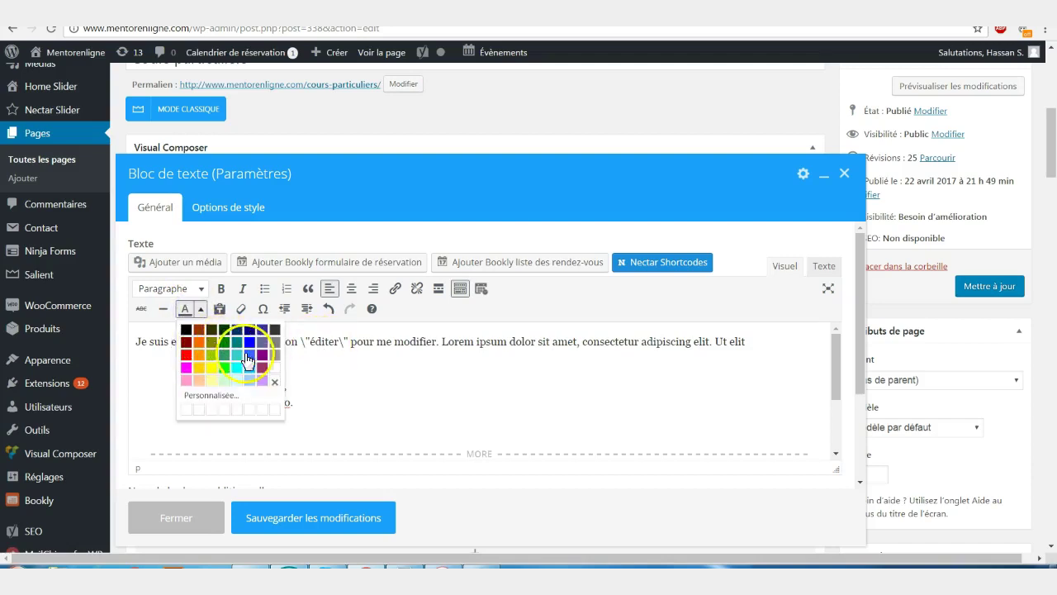
drag(324, 342, 275, 341)
click(188, 310)
click(197, 309)
click(213, 372)
click(224, 353)
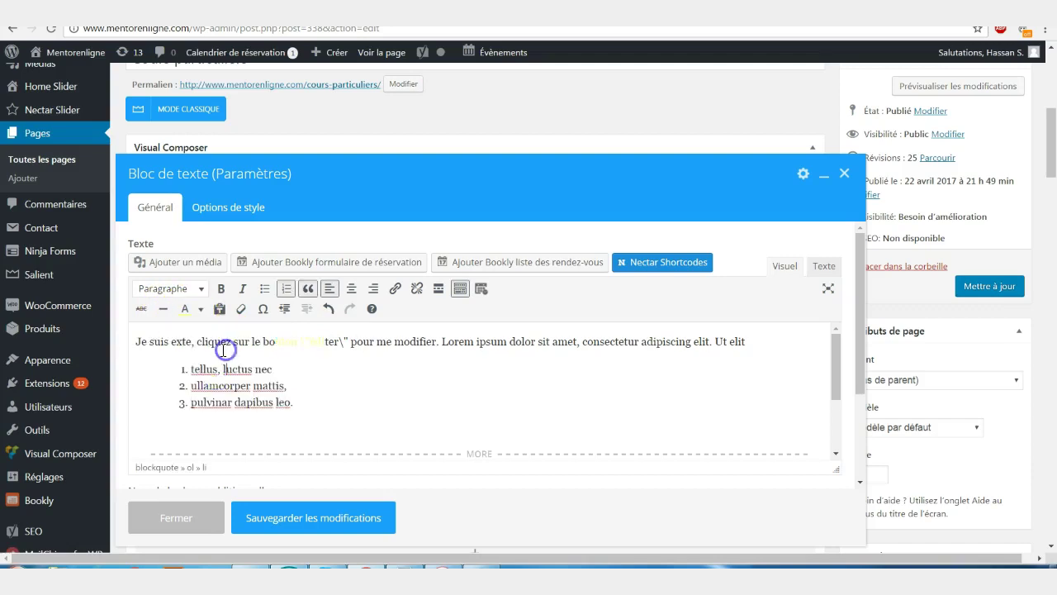
Step: Change the yellow characters around "bouton" and "éditer" to a dark blue text color
drag(329, 341, 272, 341)
click(200, 309)
click(230, 331)
click(373, 341)
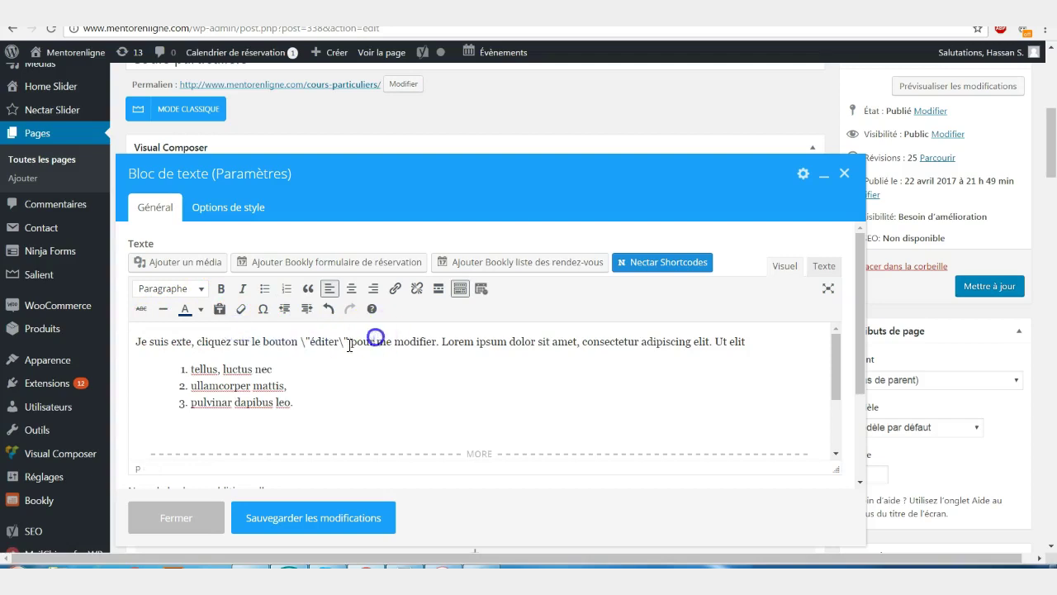
Step: Clear the formatting of all three items in the numbered list
click(243, 311)
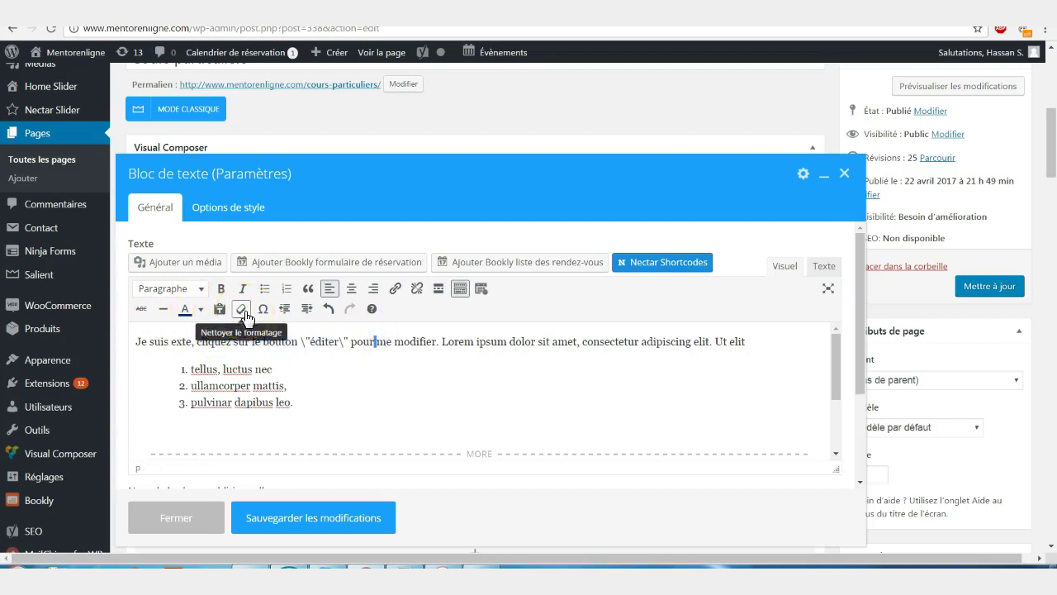
drag(295, 403, 168, 369)
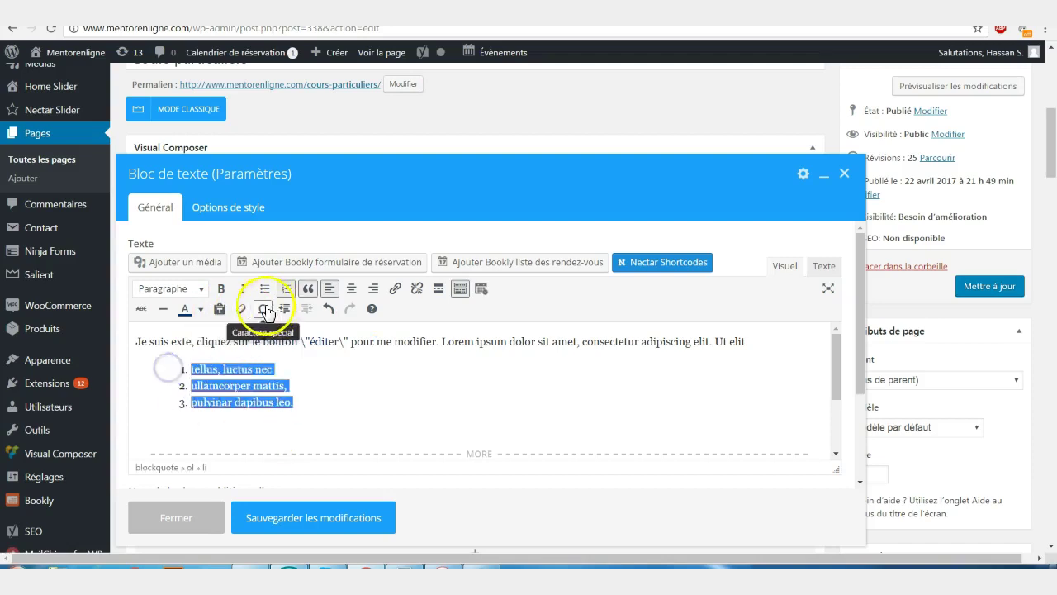
click(240, 309)
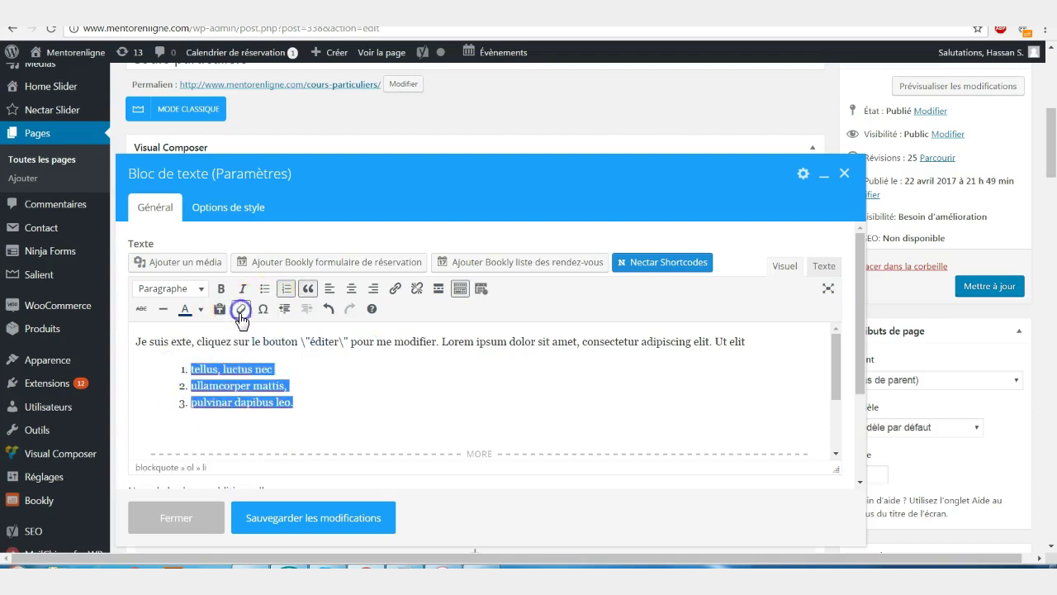
click(250, 382)
Step: Format the opening paragraph as Titre 3 and clear the character formatting across its whole text
drag(386, 342, 333, 341)
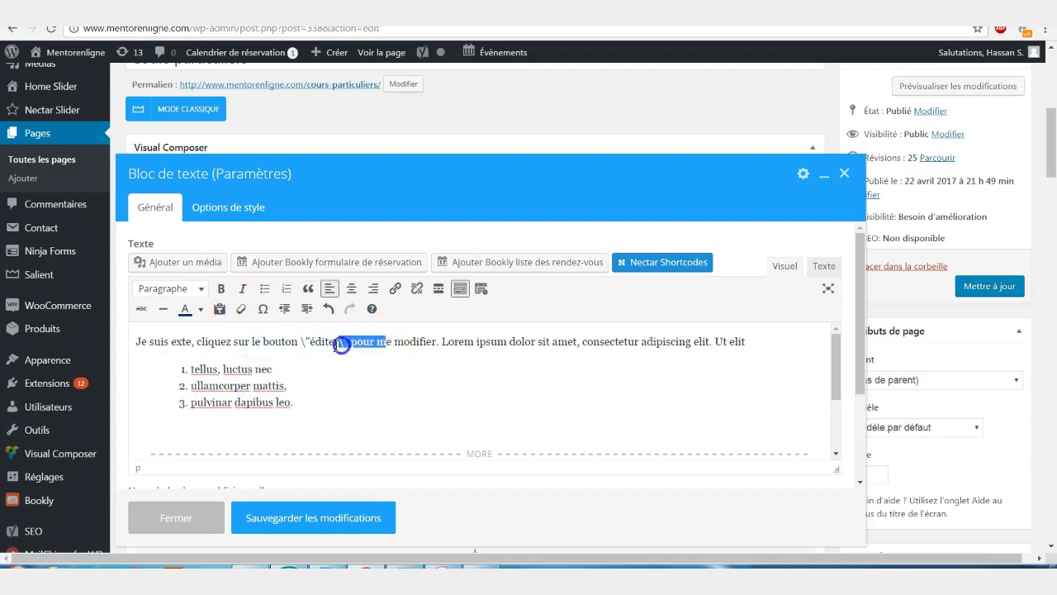
click(199, 288)
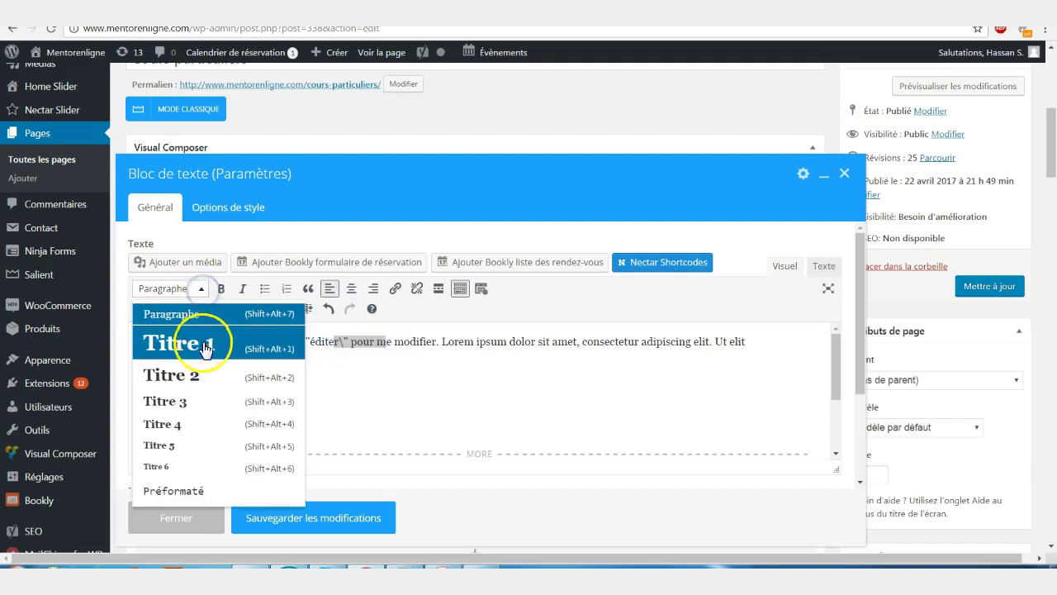
click(203, 400)
mouse_move(278, 364)
mouse_down()
mouse_move(137, 352)
mouse_move(123, 333)
mouse_up()
click(240, 309)
click(259, 363)
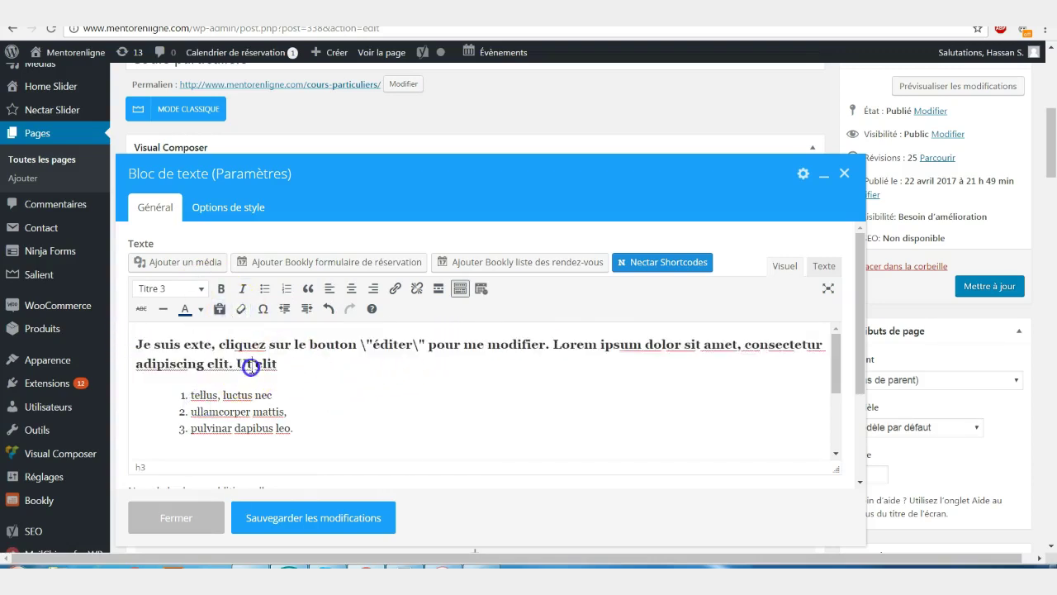
Step: Insert the special character ∑ inside the word "sur" in the Titre 3 heading
drag(273, 367, 98, 347)
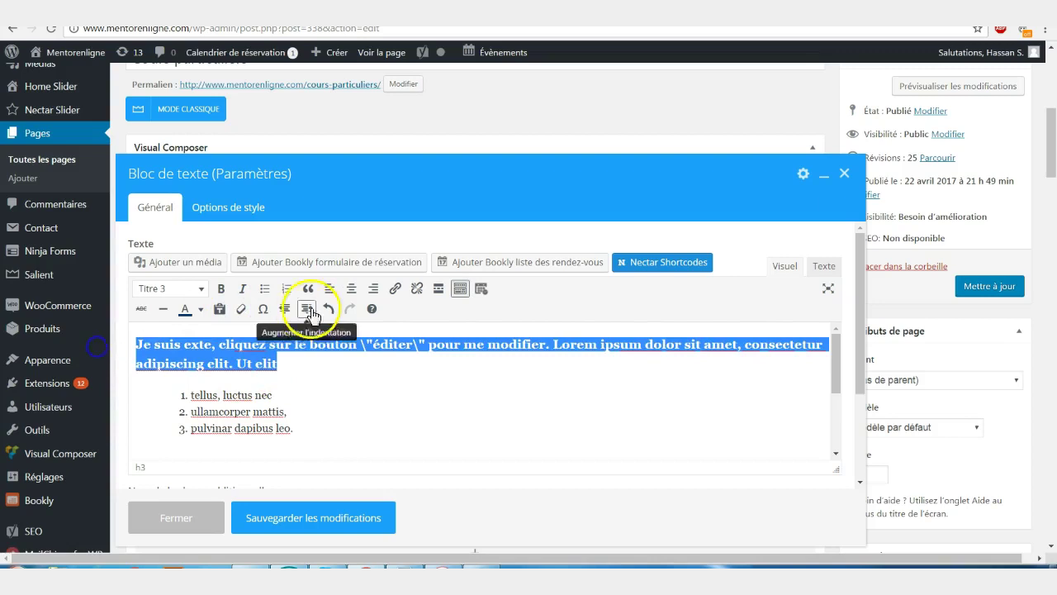
click(273, 344)
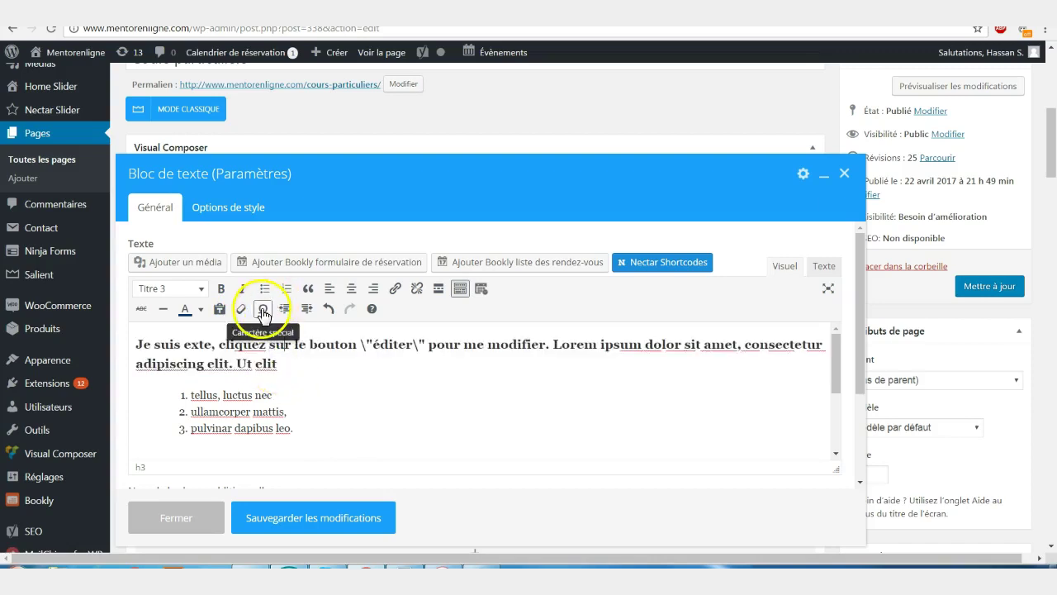
click(263, 312)
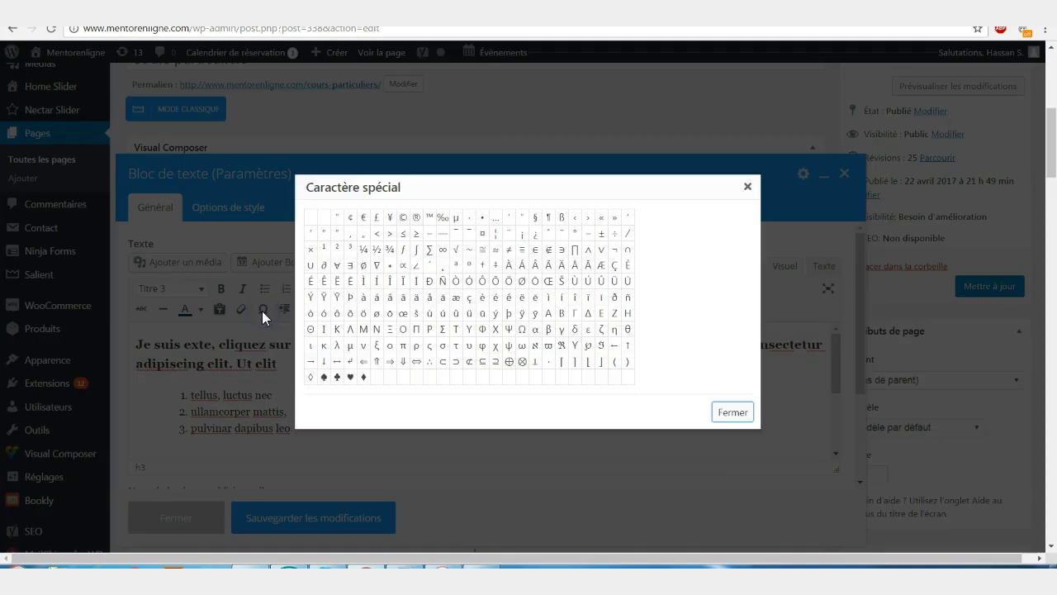
click(429, 256)
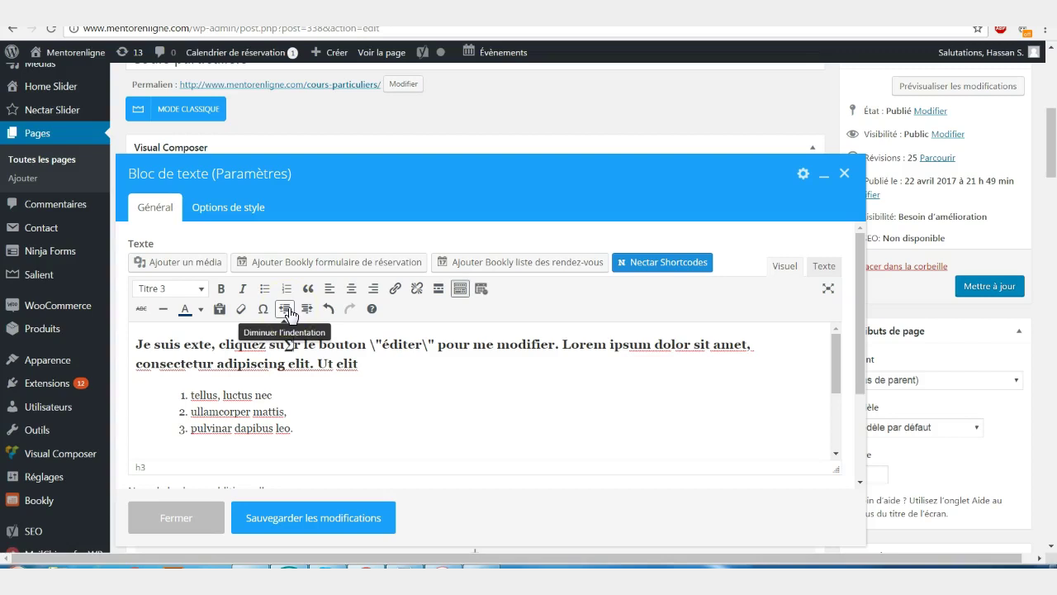
Step: Increase the indentation of the whole Titre 3 heading by two levels and reduce it by two levels again
drag(361, 366, 114, 348)
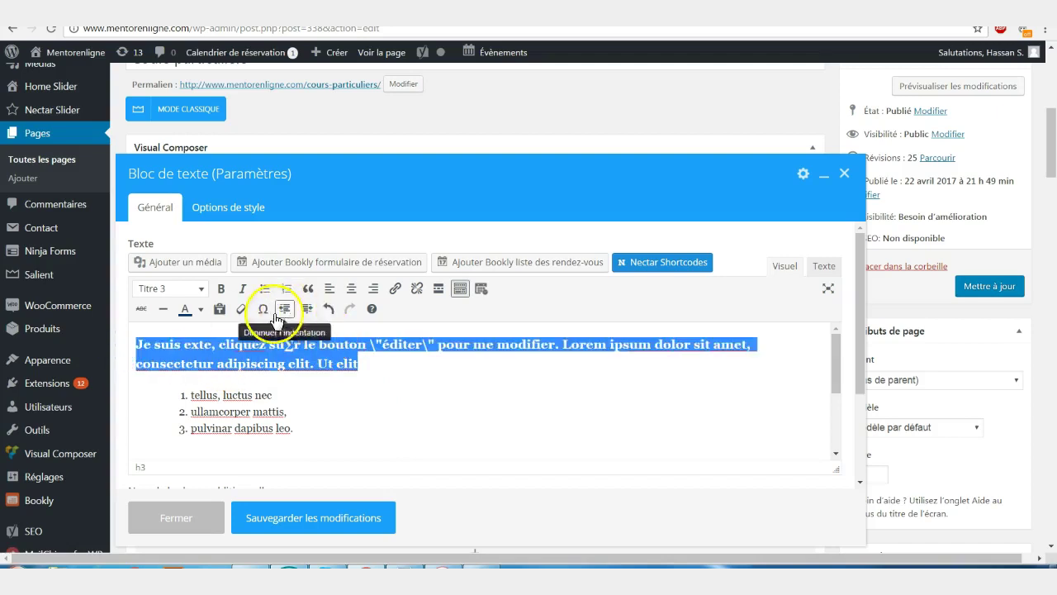
click(306, 312)
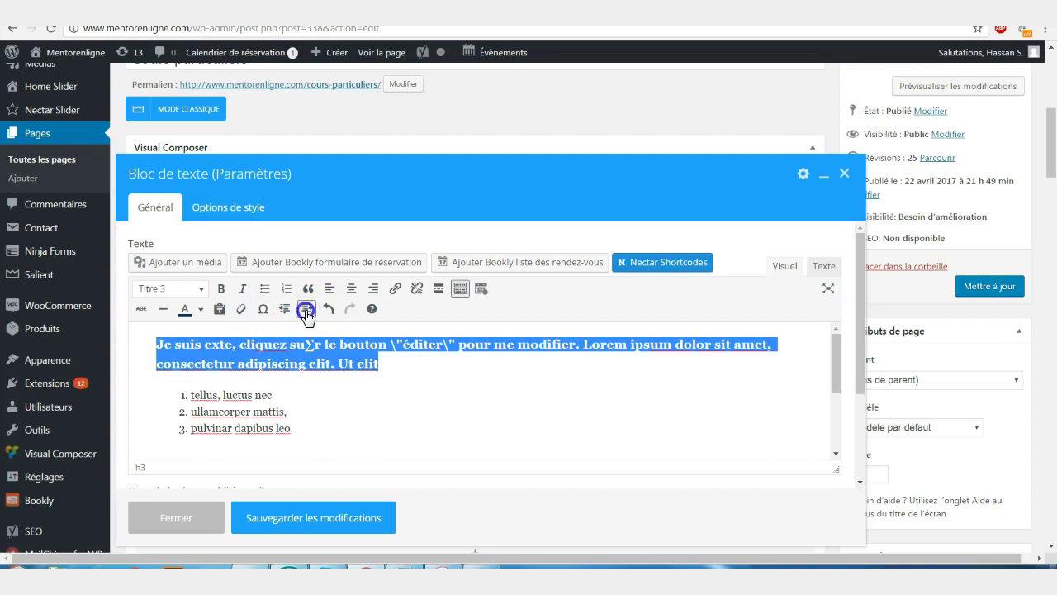
click(306, 312)
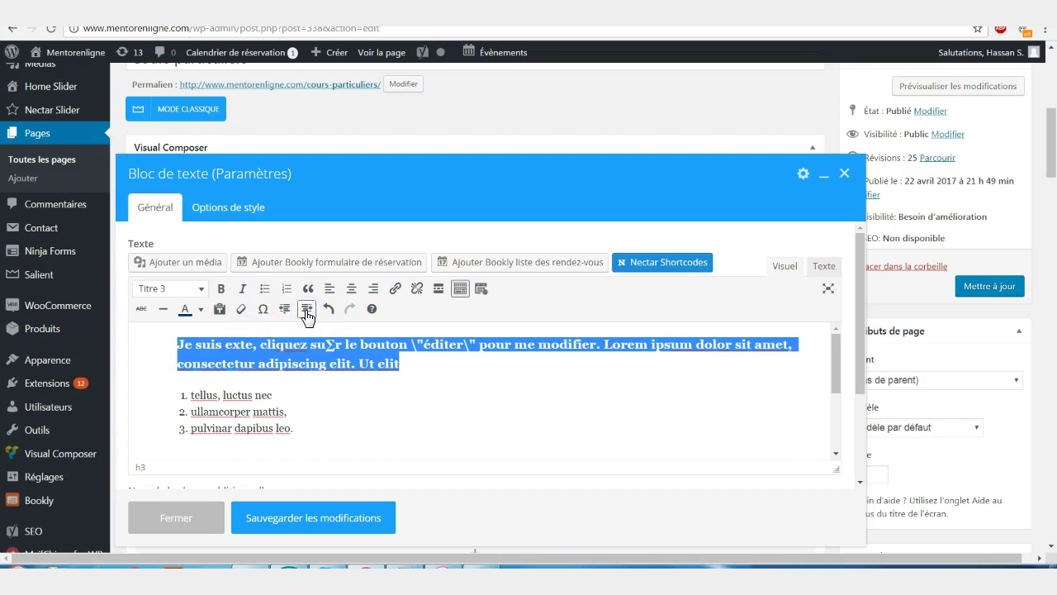
click(286, 309)
click(286, 309)
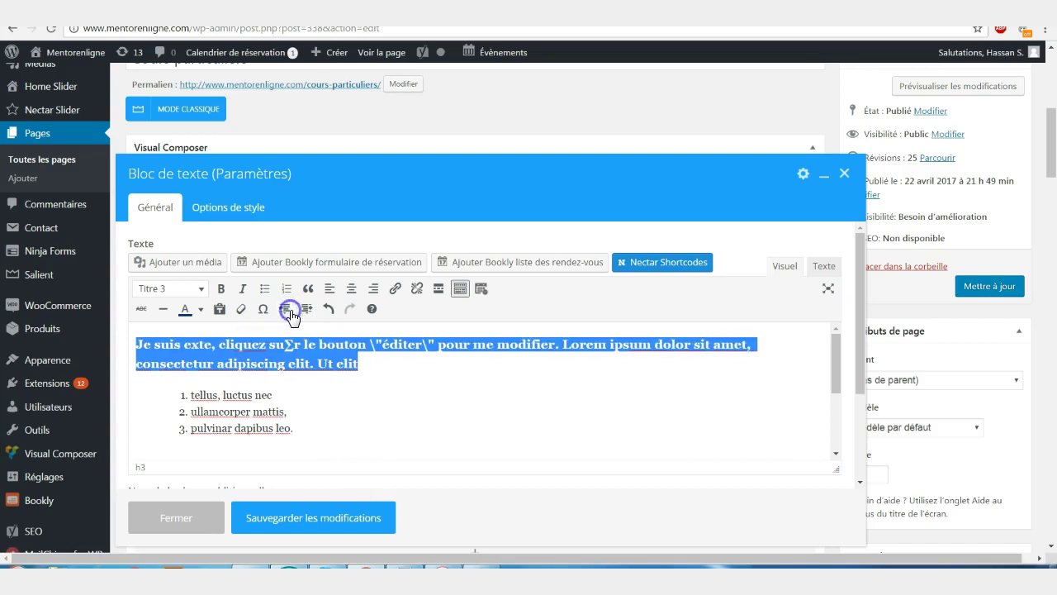
Step: Look through the editor's list of keyboard shortcuts and close it
click(373, 312)
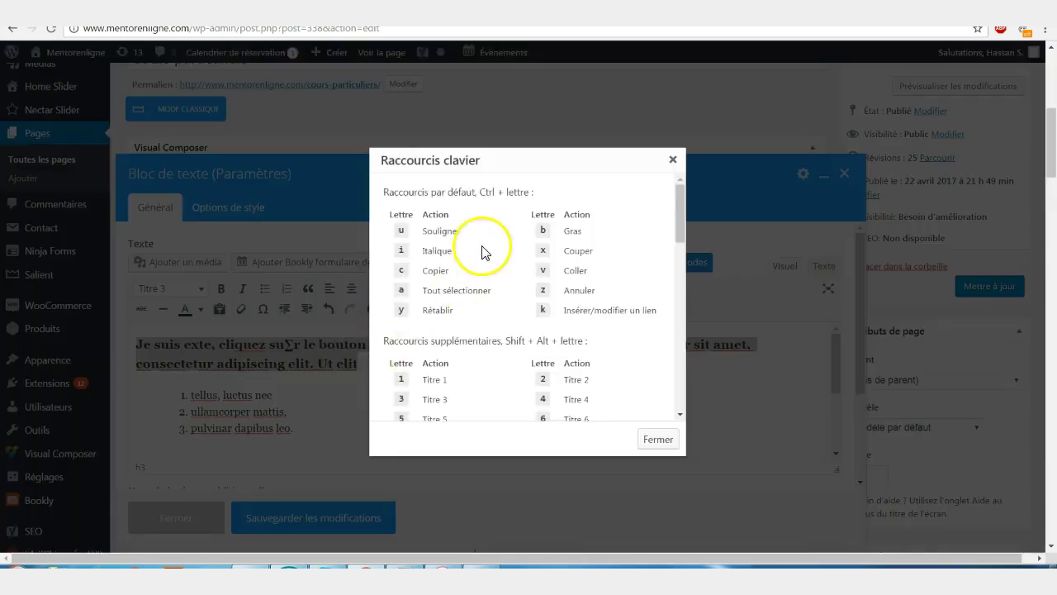
mouse_move(678, 230)
mouse_down()
mouse_move(686, 271)
mouse_move(684, 219)
mouse_up()
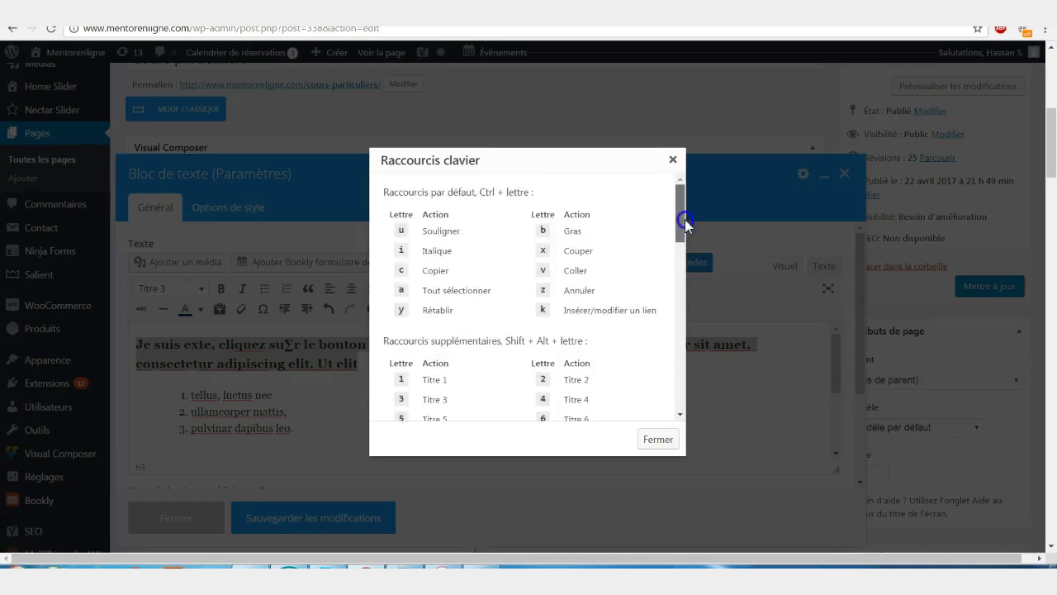
click(673, 160)
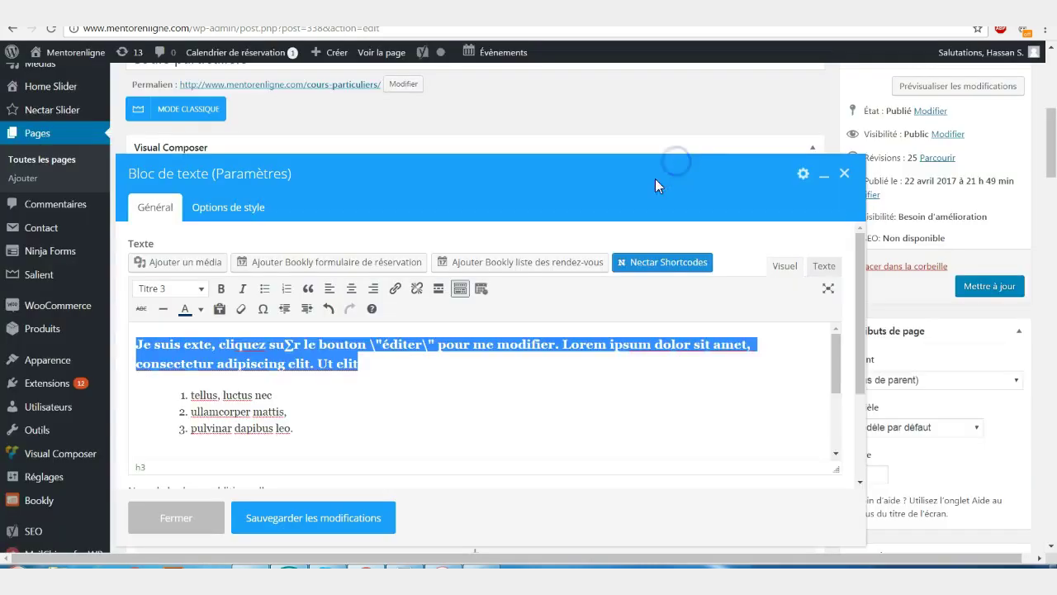
click(276, 428)
scroll(316, 422, down, 3)
scroll(212, 357, up, 3)
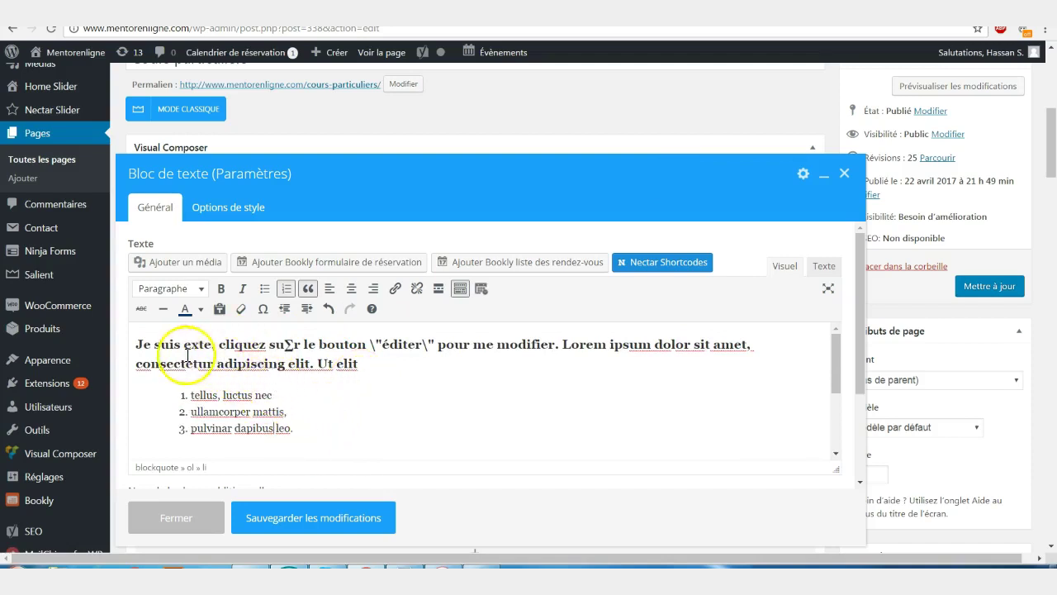
click(137, 345)
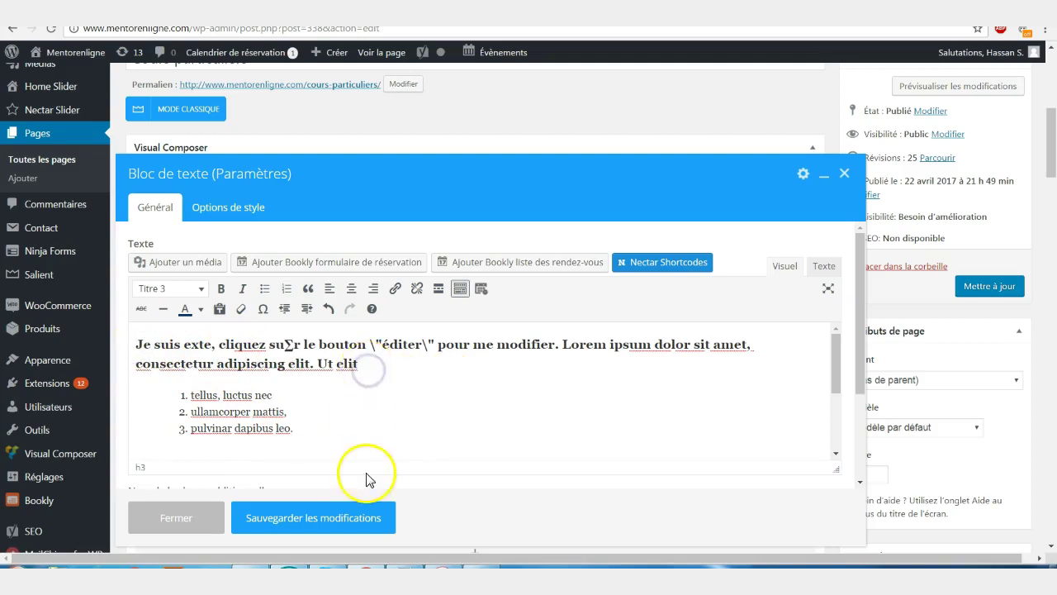
mouse_move(361, 487)
mouse_down()
mouse_move(369, 367)
mouse_move(351, 374)
mouse_move(359, 366)
mouse_up()
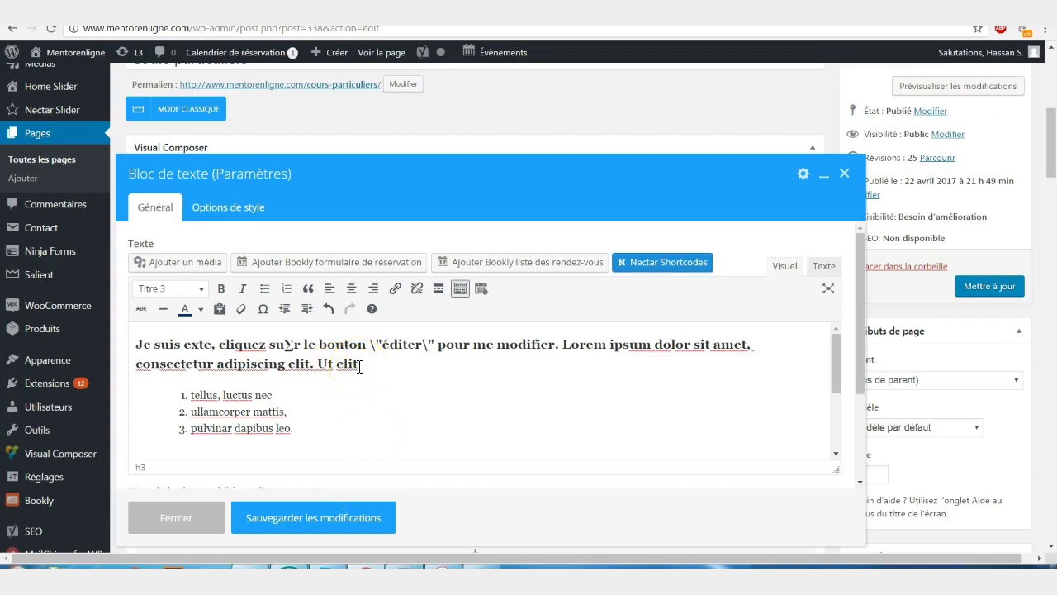
click(362, 366)
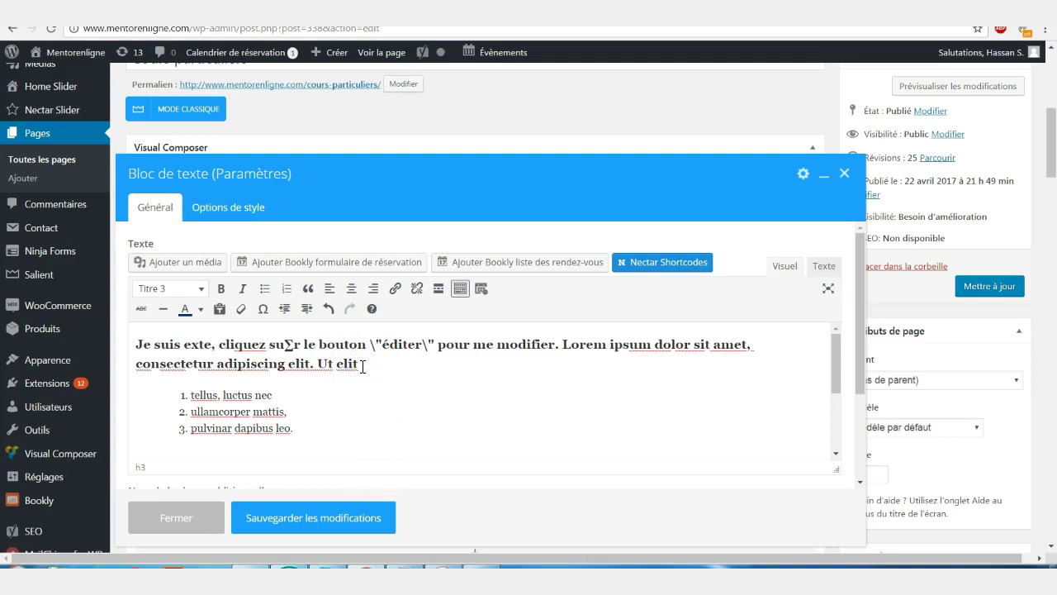